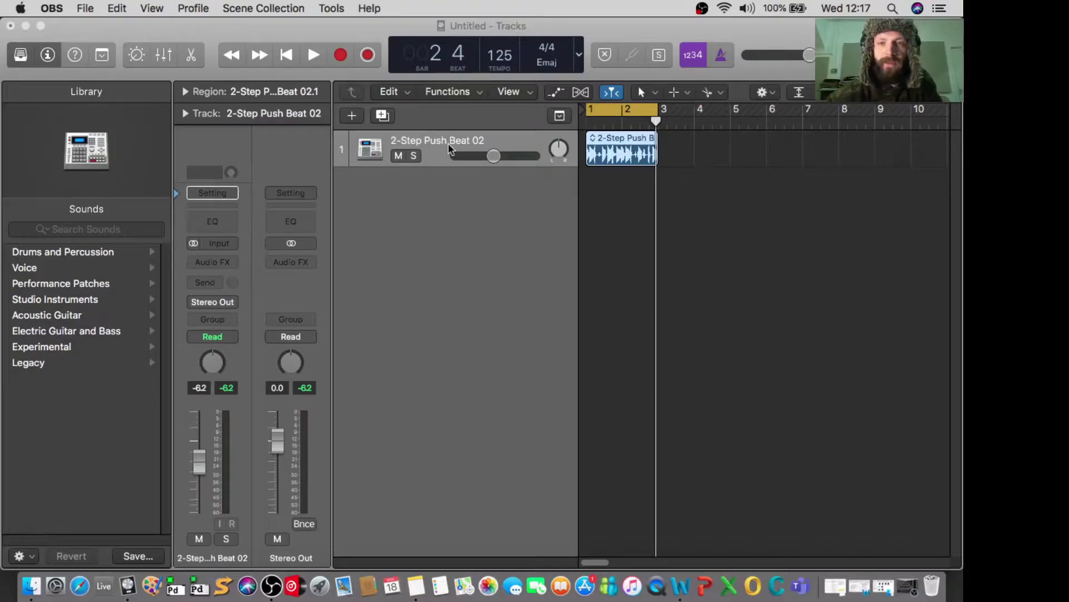
Play the two-bar 2-Step Push Beat 02 drum loop and stop playback
left_click(471, 210)
left_click(470, 209)
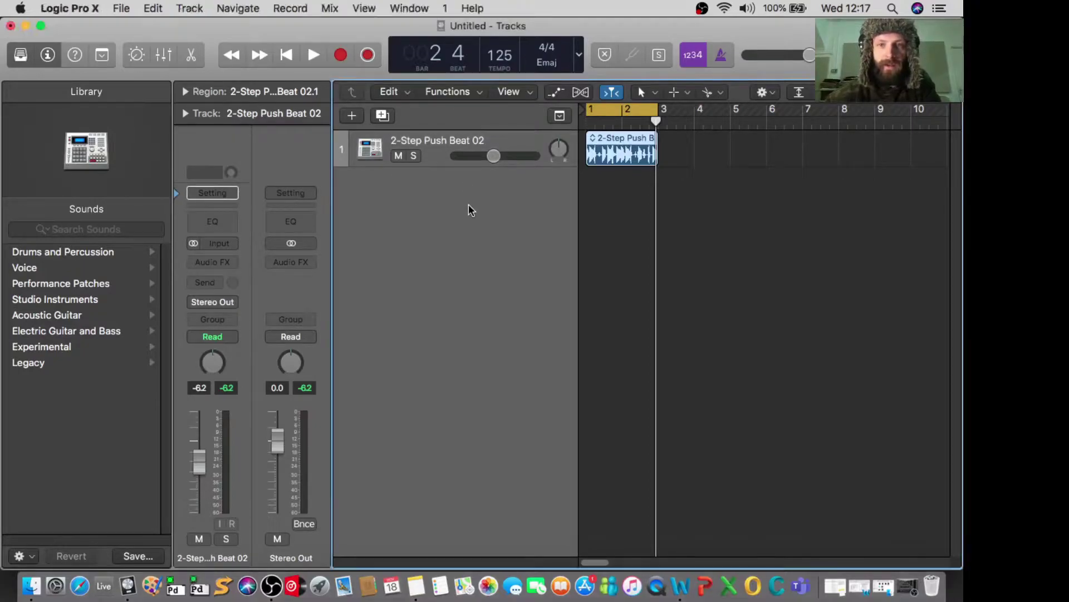
key("space")
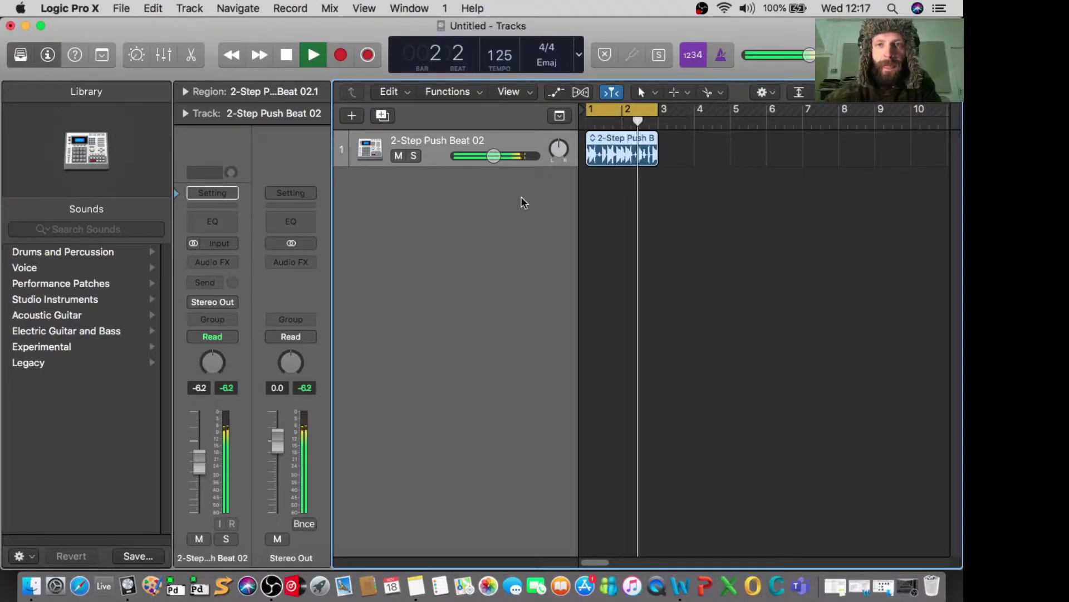
key("space")
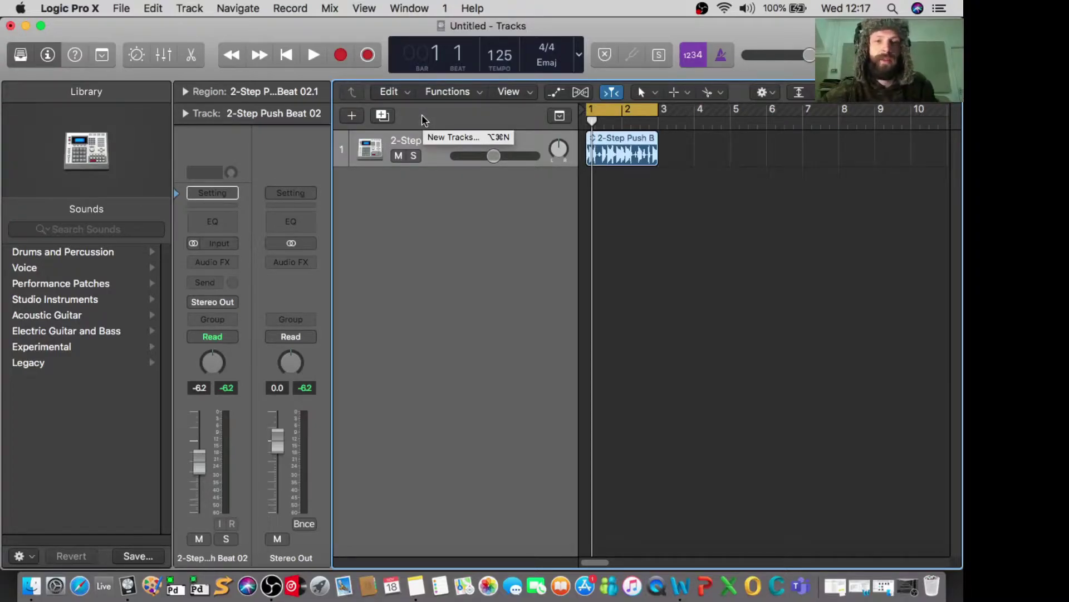
Create one new software instrument track using the ES1 (Synthesizer 1) instrument
left_click(354, 113)
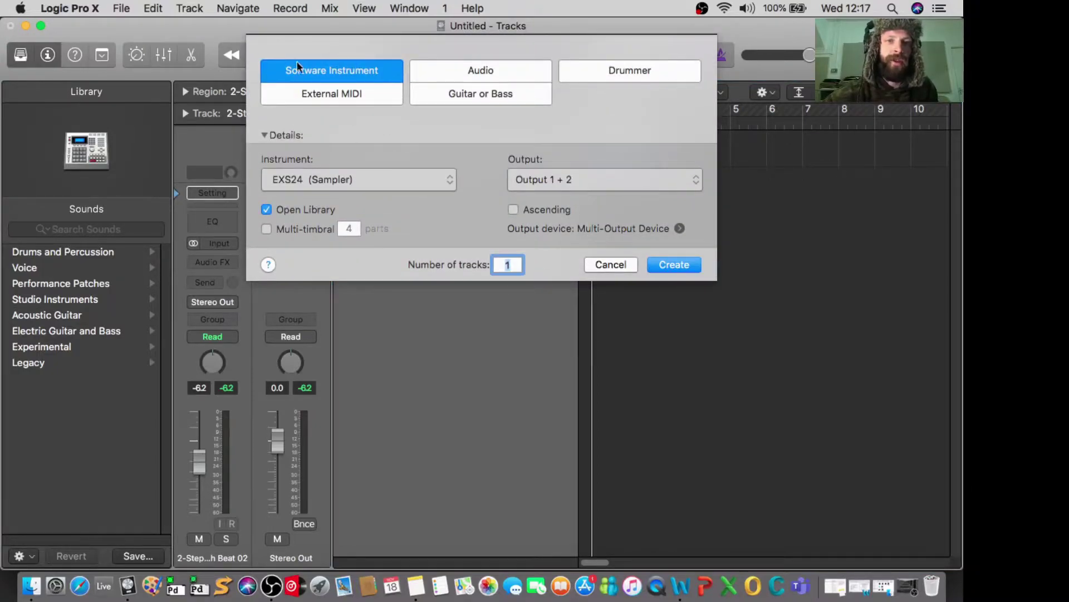
left_click(446, 181)
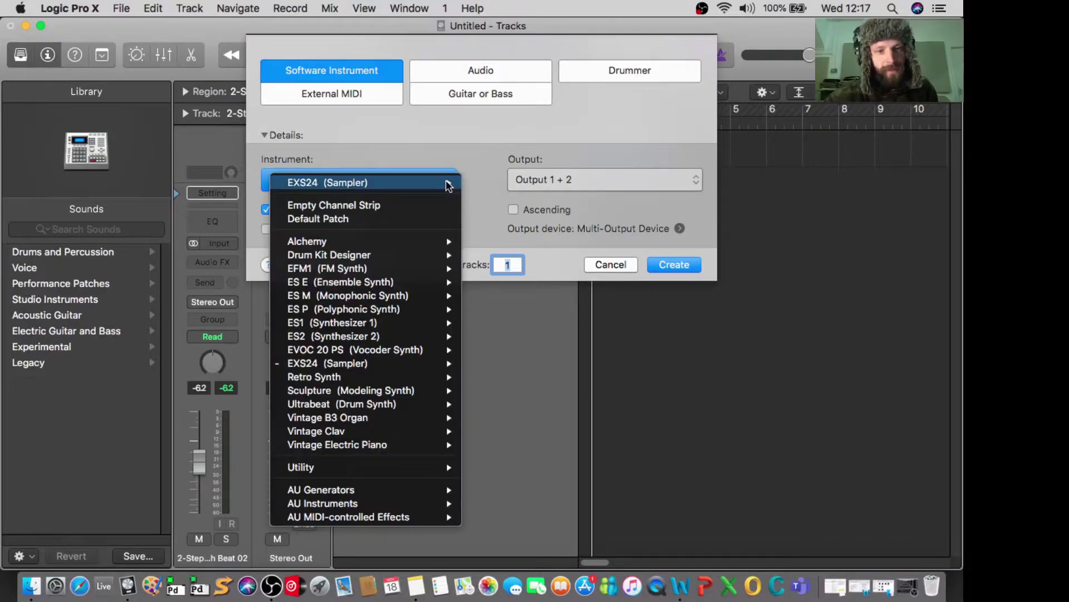
mouse_move(342, 324)
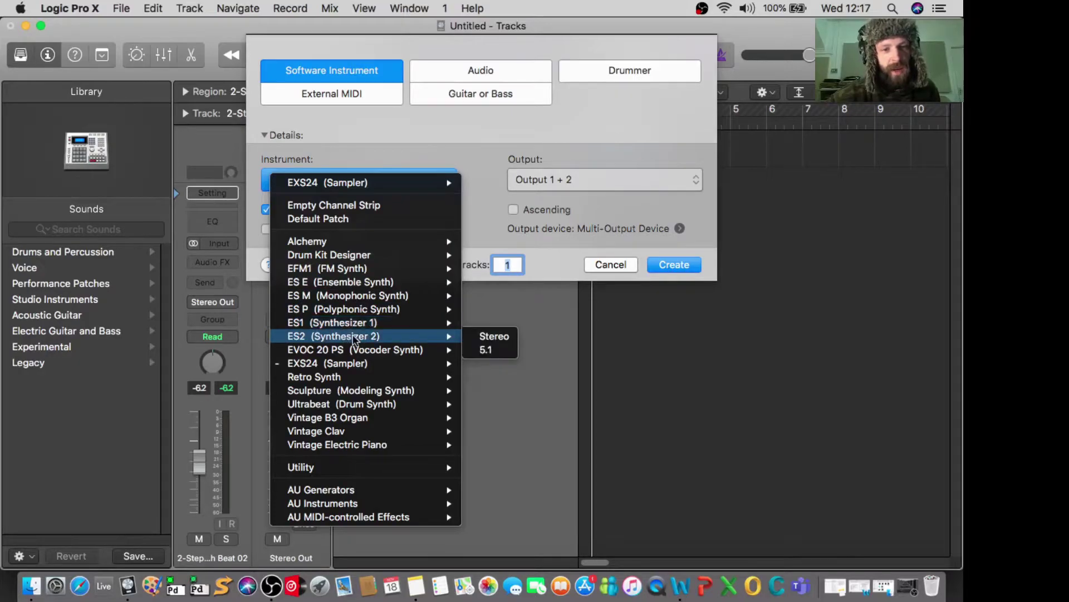
mouse_move(375, 352)
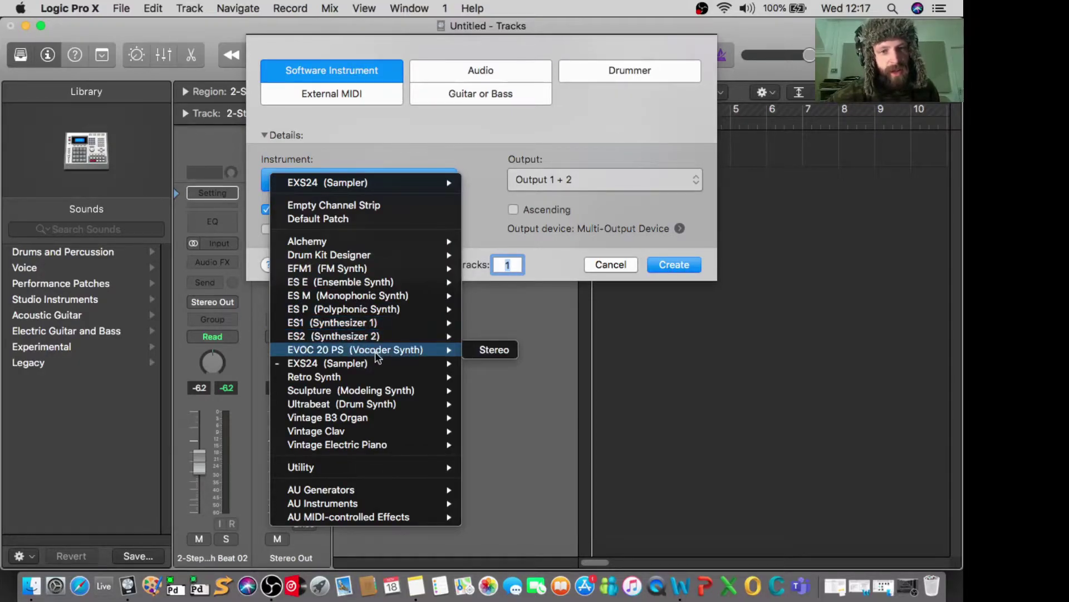
mouse_move(339, 242)
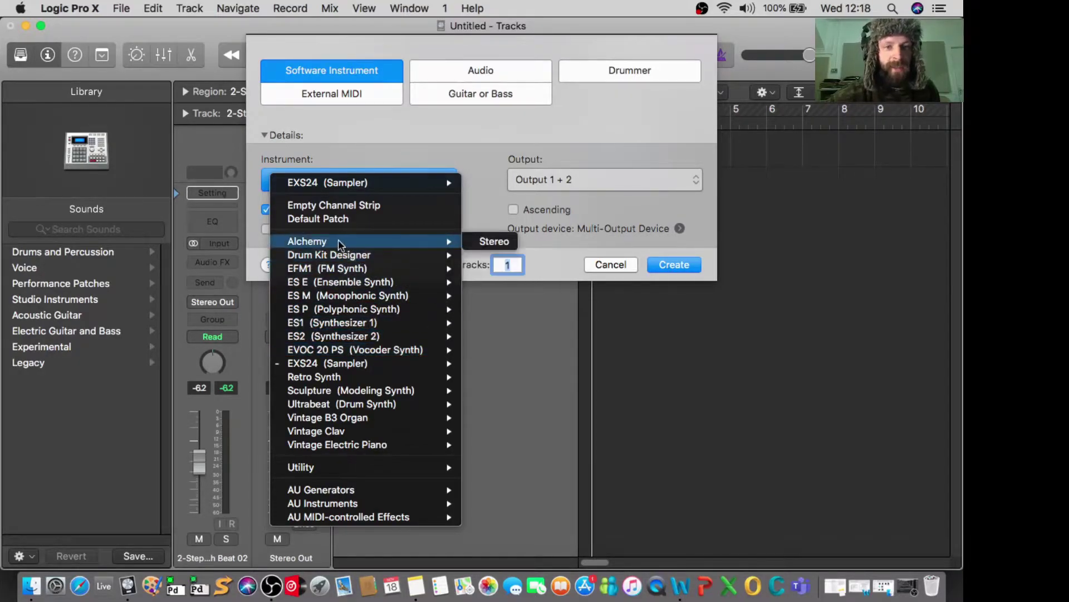
mouse_move(342, 271)
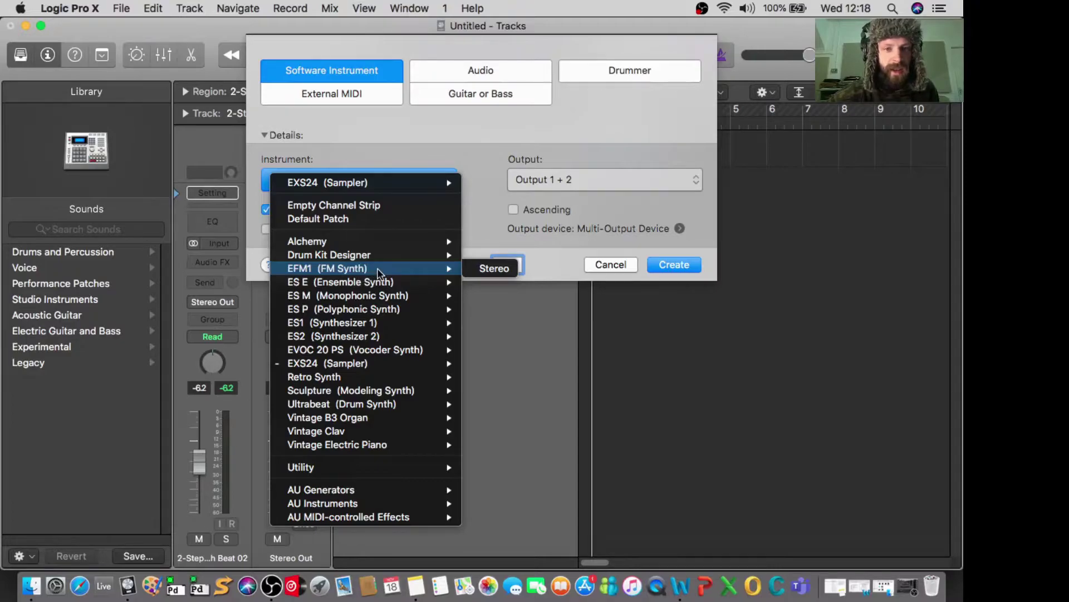
mouse_move(387, 282)
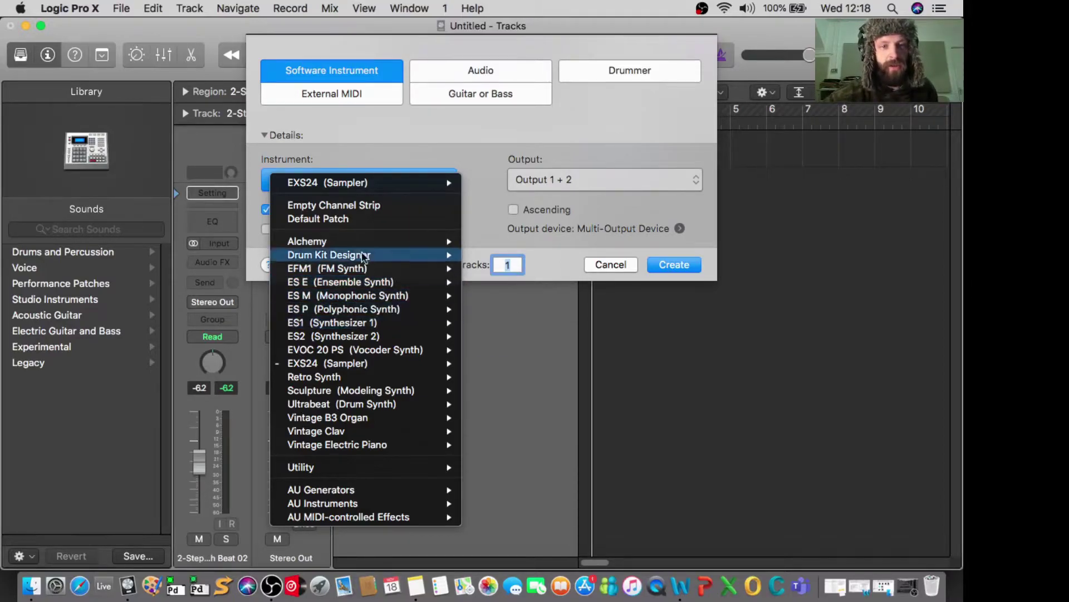
left_click(345, 323)
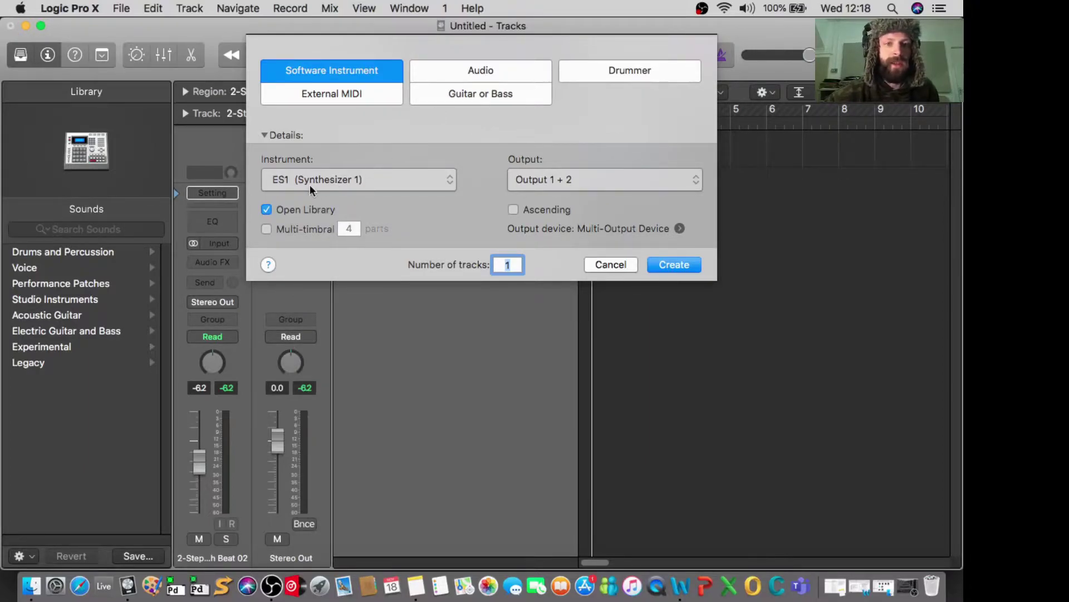
left_click(673, 262)
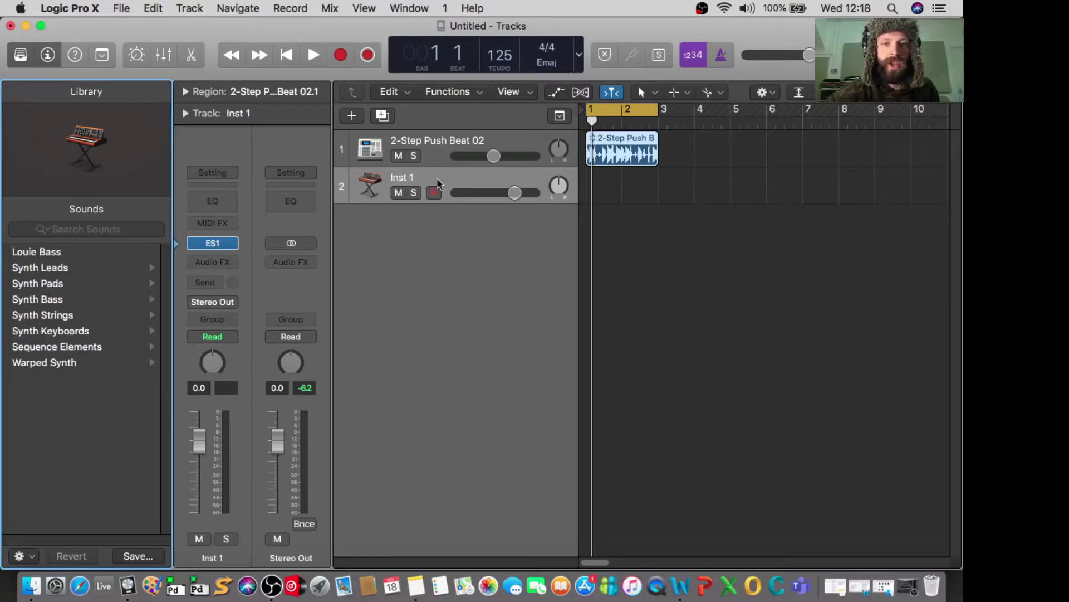
Rename the new ES1 instrument track as Synth1
double_click(404, 176)
type("Ynth1")
key("BackSpace")
key("BackSpace")
key("BackSpace")
key("BackSpace")
key("BackSpace")
type("Synth1")
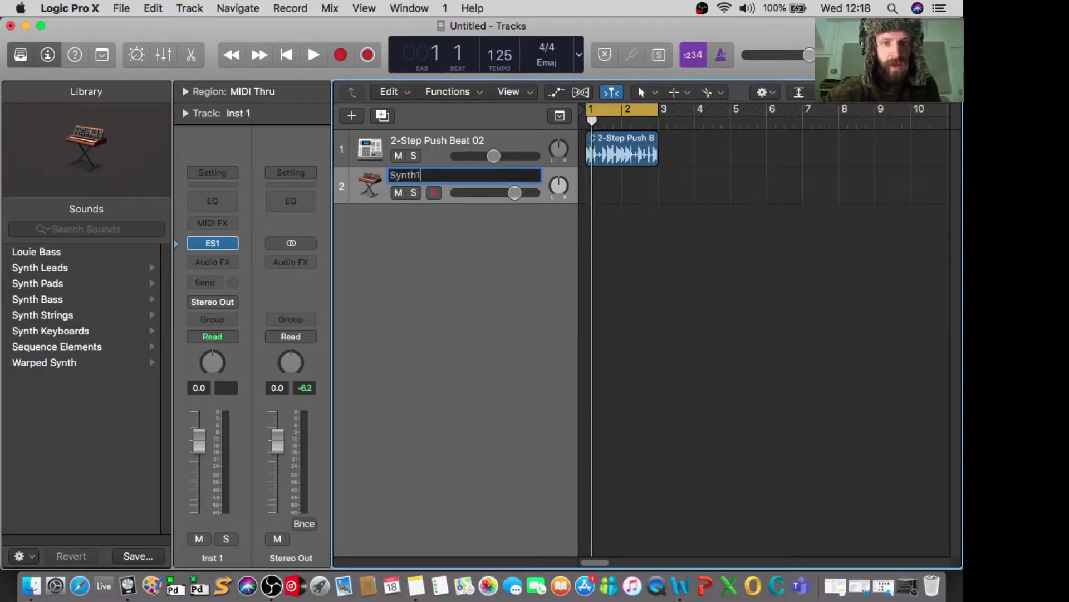
key("Escape")
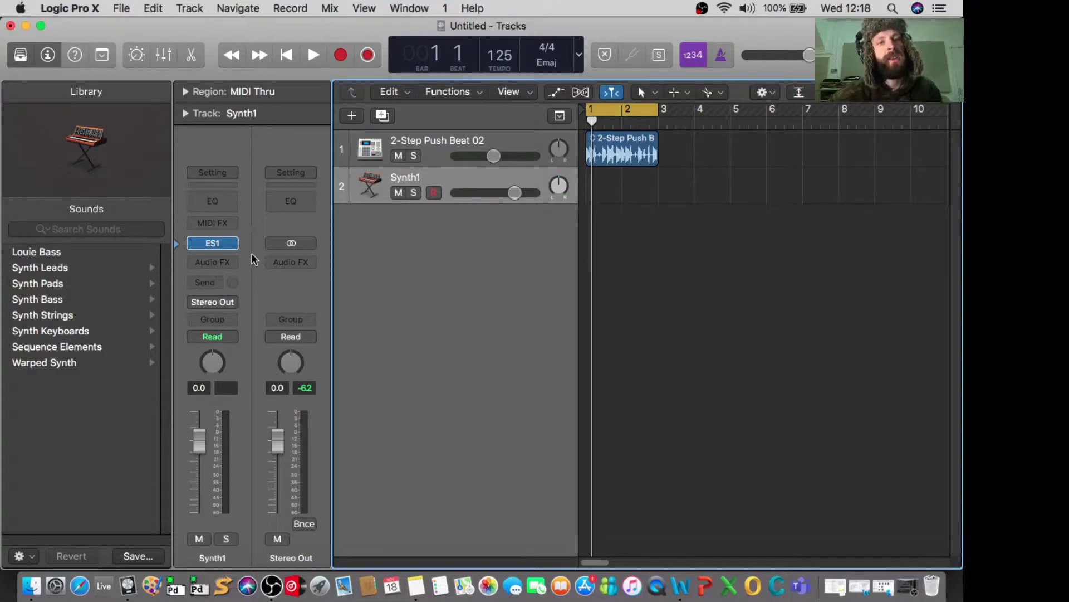
Open the ES1 plug-in window of the Synth1 track and show the Musical Typing keyboard
left_click(213, 245)
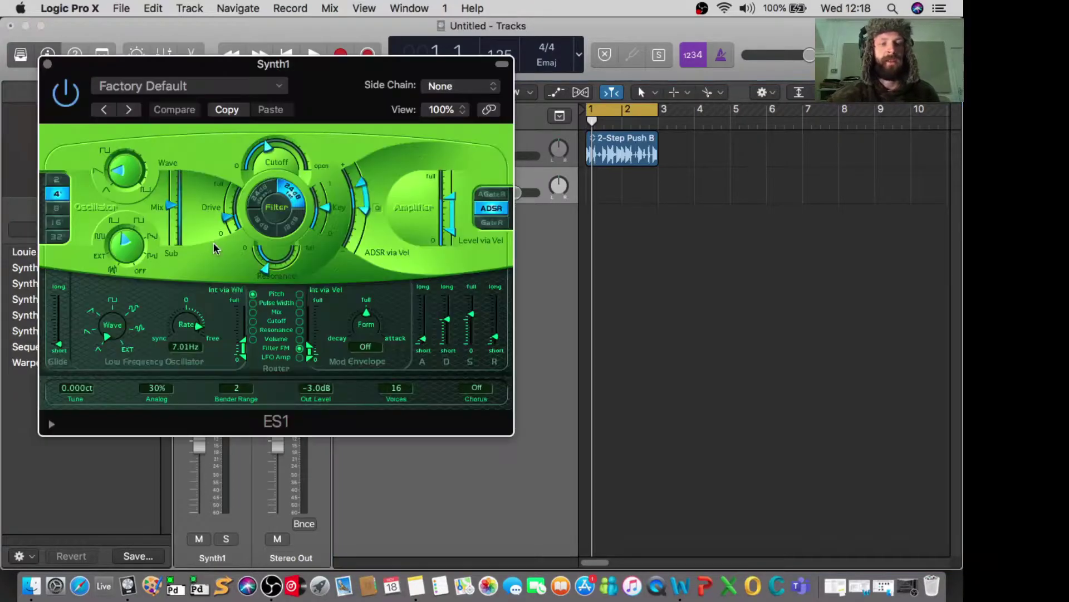
left_click_drag(306, 67, 342, 164)
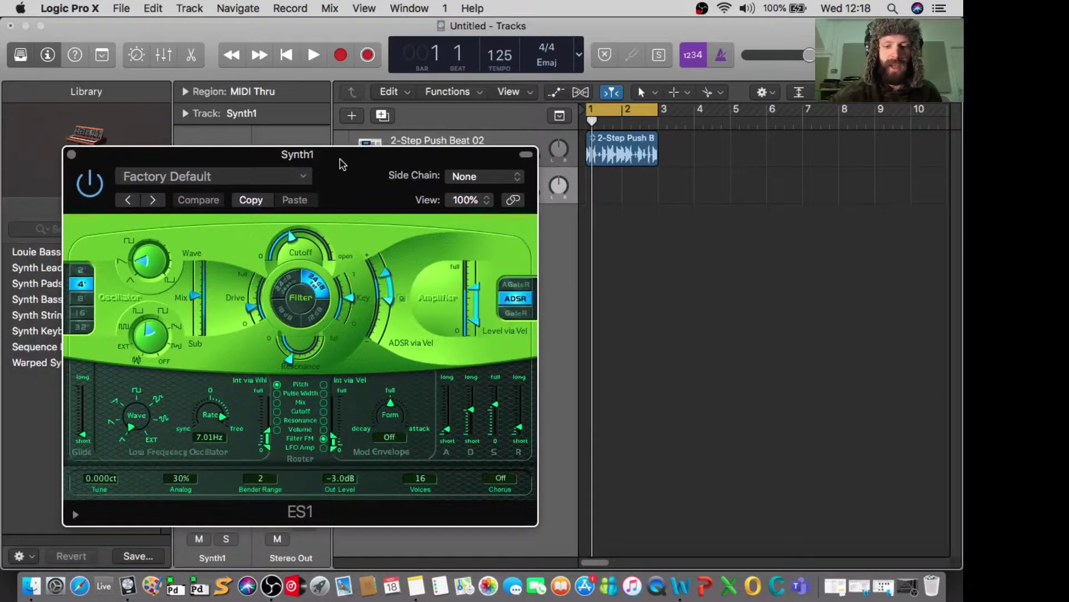
key("super+k")
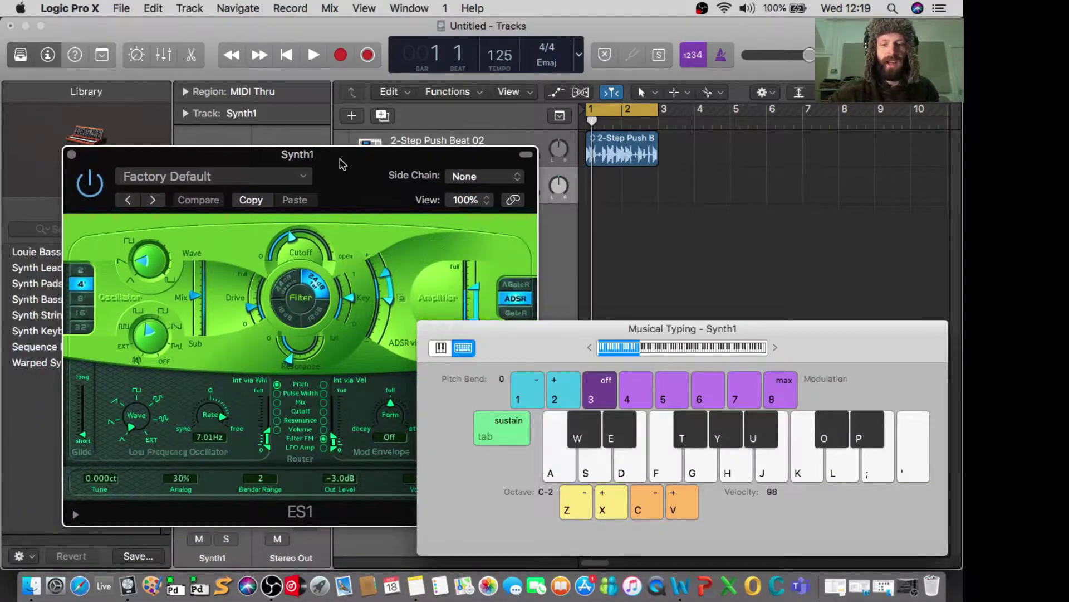
Raise the Musical Typing octave to C0 and play several notes to audition the ES1 sound
key("j")
key("x")
key("j")
key("x")
key("h")
key("d")
key("f")
key("g")
key("k")
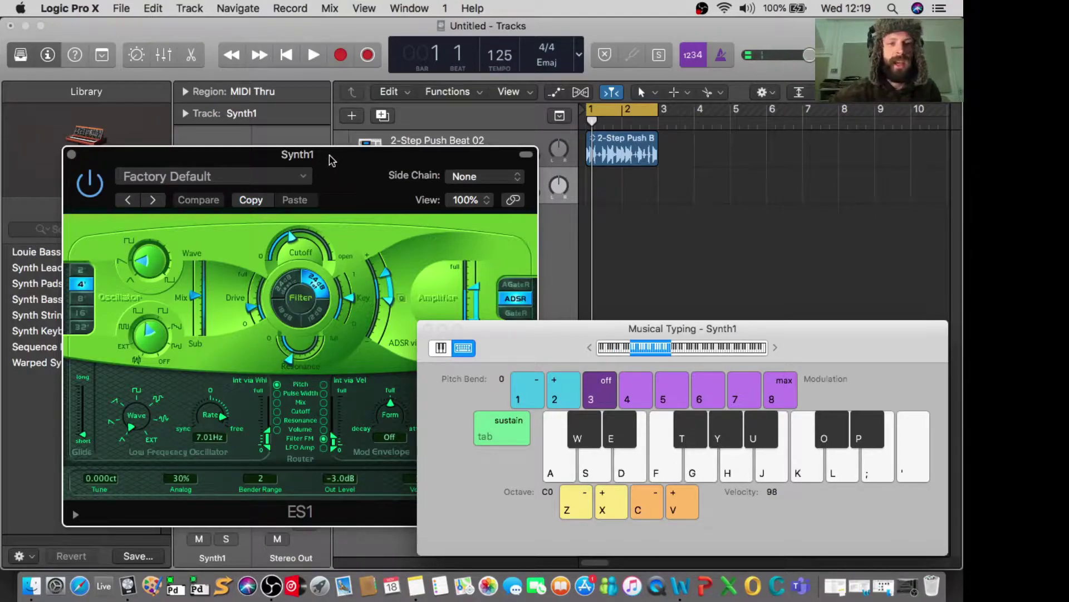
Set the ES1 oscillator Mix fully to Wave and play a note to hear the main oscillator alone
left_click_drag(329, 160, 368, 121)
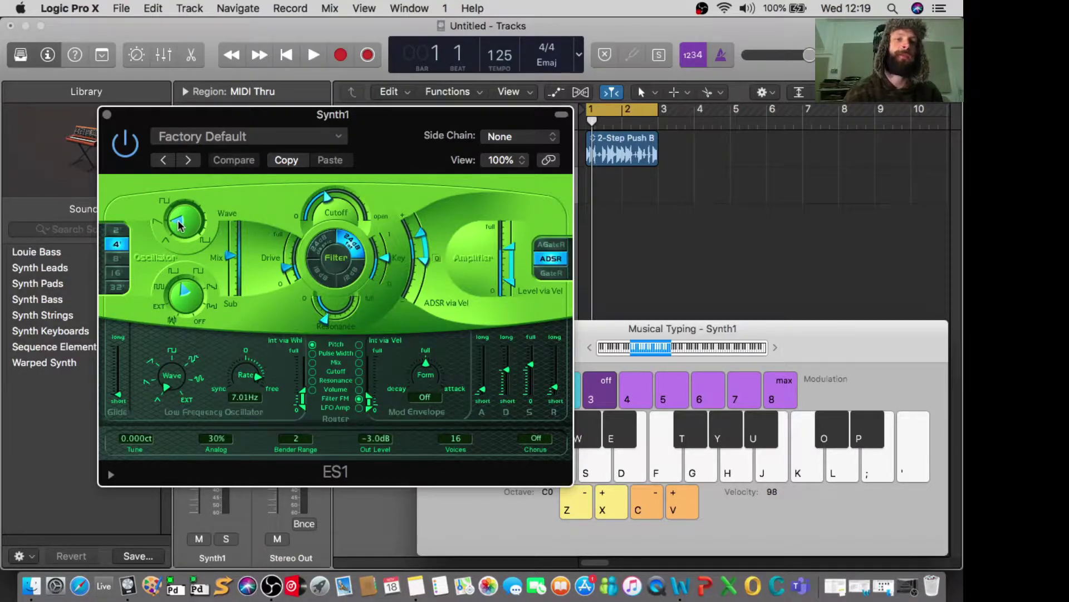
left_click_drag(179, 223, 193, 230)
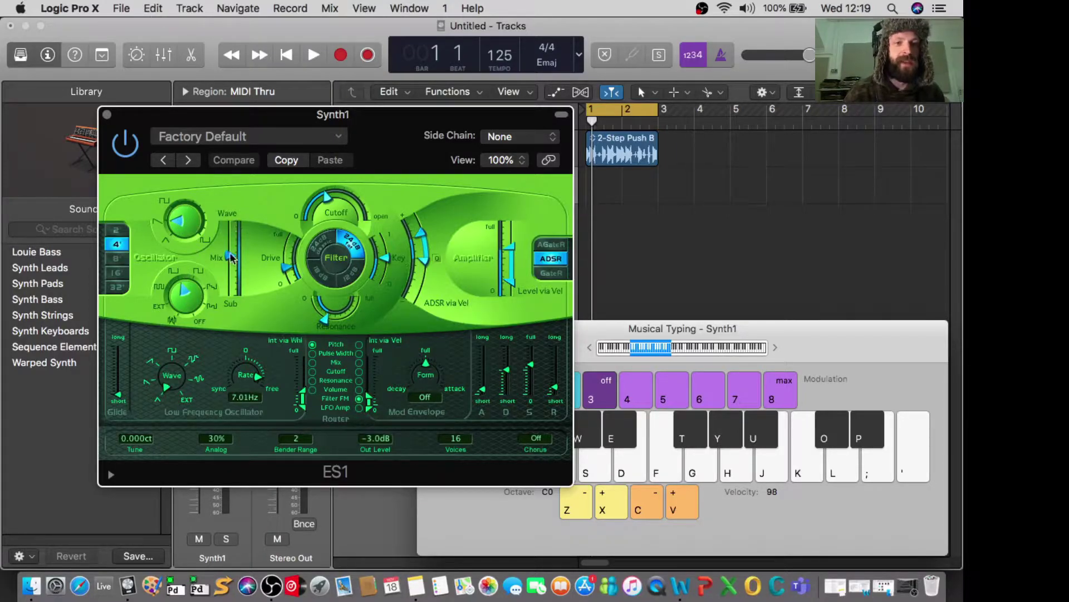
left_click_drag(232, 258, 230, 220)
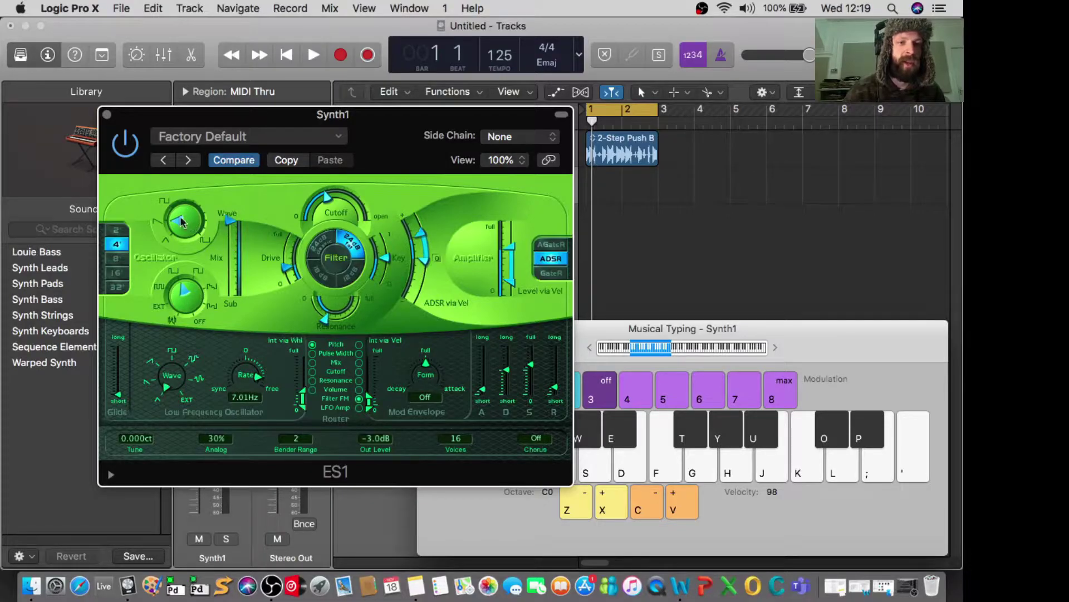
key("k")
key("k")
Set the oscillator Mix fully to Sub, audition the sub-oscillator, and return the Mix fully to Wave
left_click_drag(230, 221, 230, 295)
key("j")
key("j")
key("j")
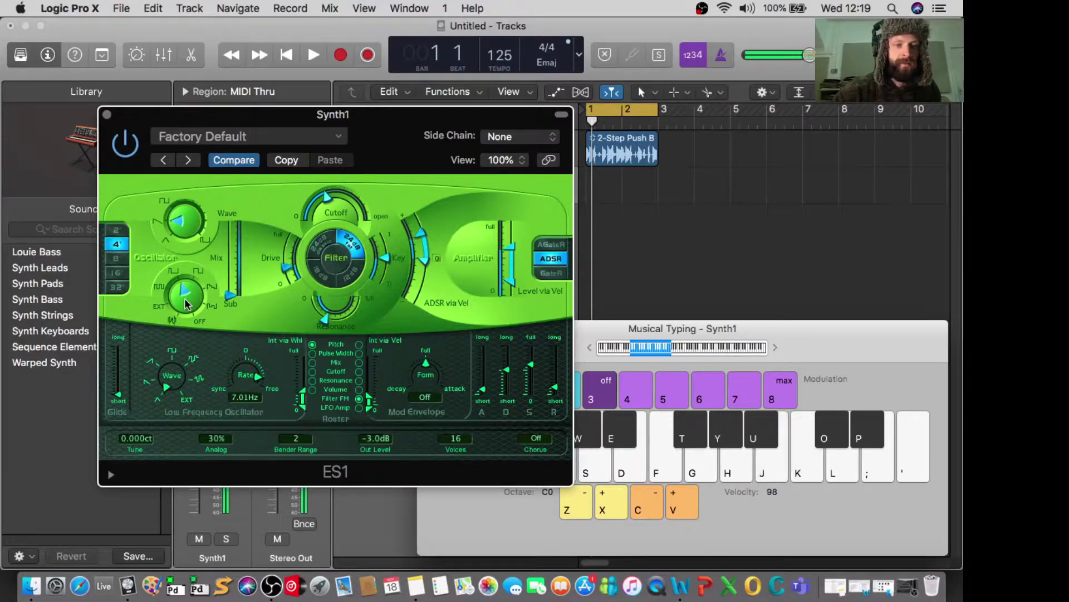
left_click_drag(230, 289, 226, 192)
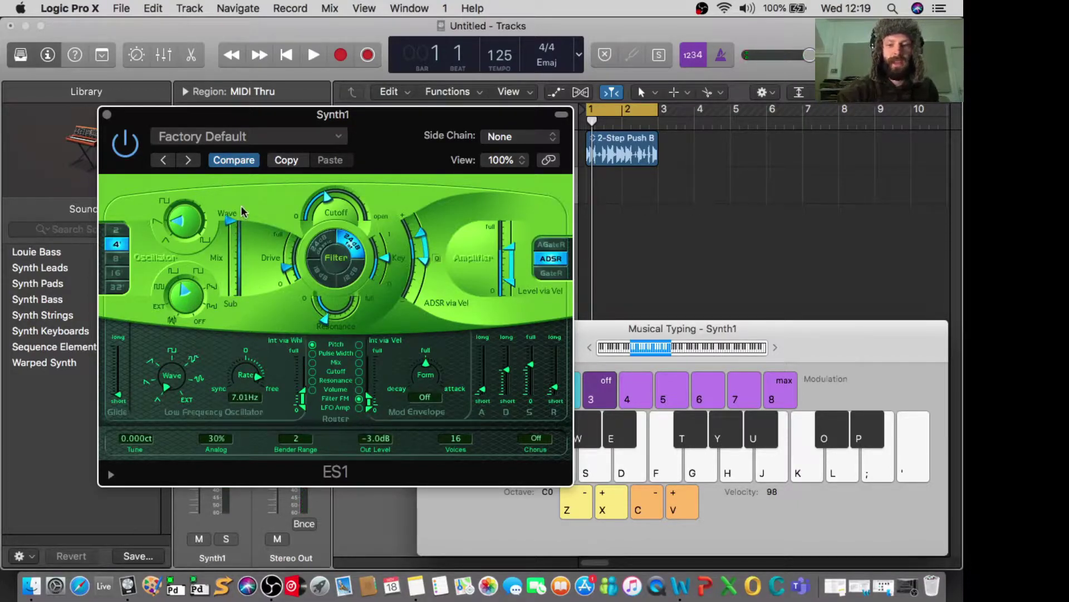
key("k")
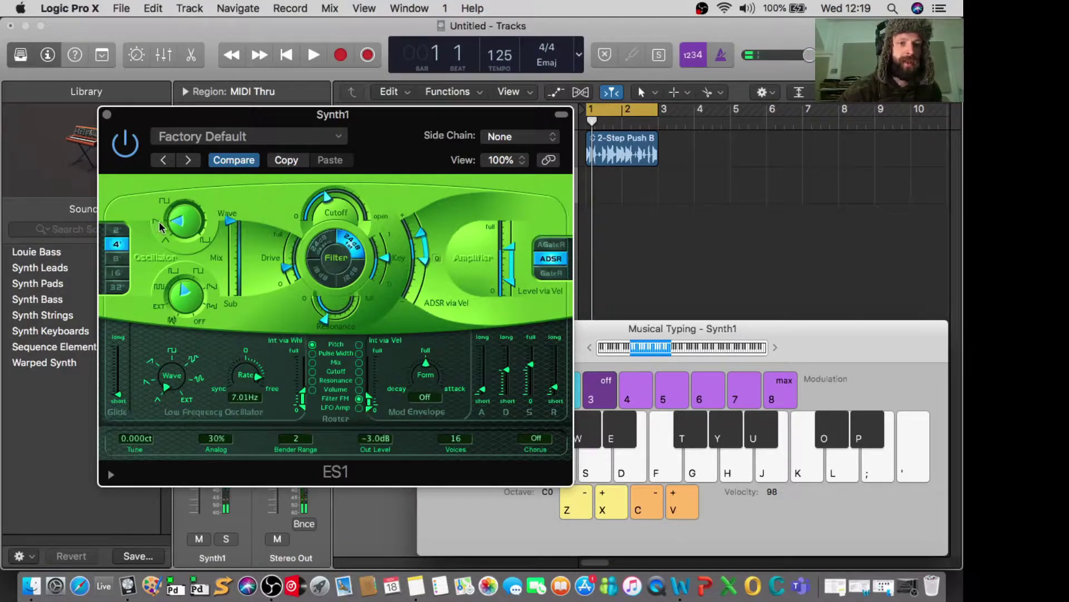
Turn the main oscillator's Wave knob through its shapes to the square wave and audition it
left_click_drag(173, 229, 167, 246)
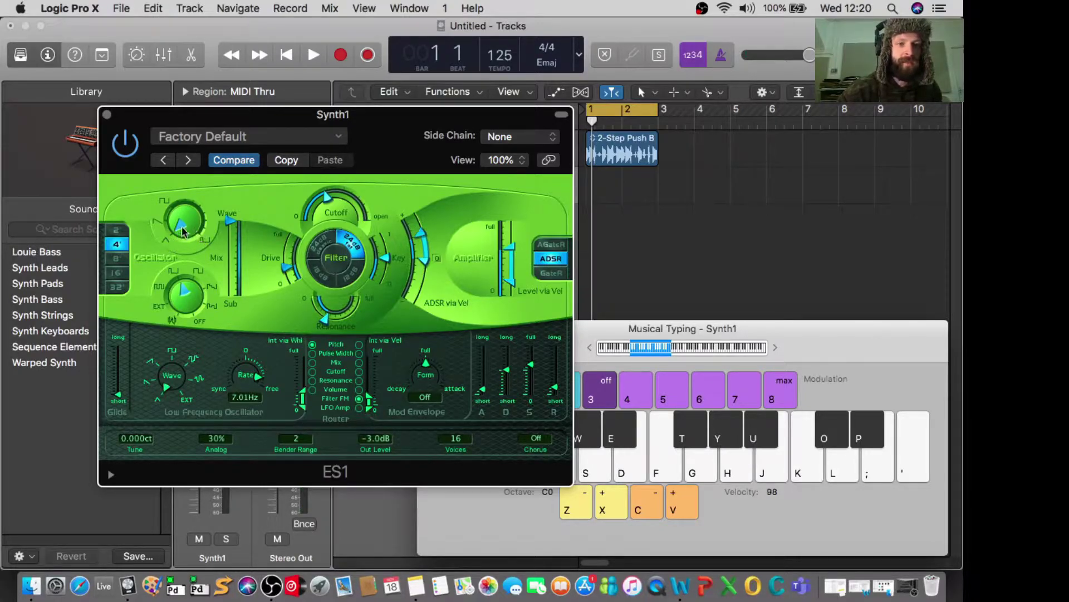
left_click_drag(210, 238, 198, 238)
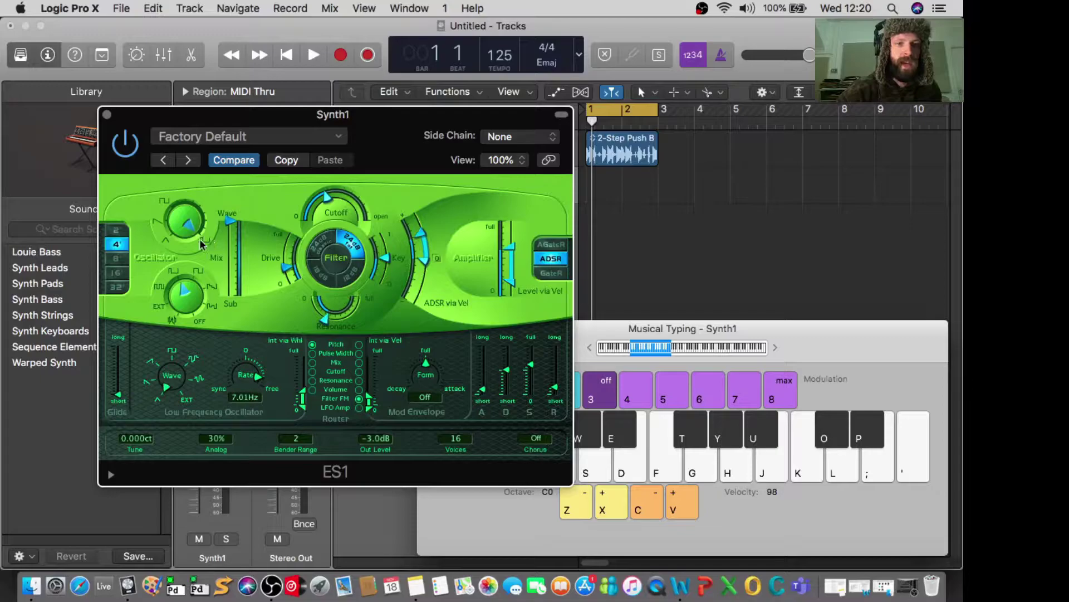
left_click(167, 202)
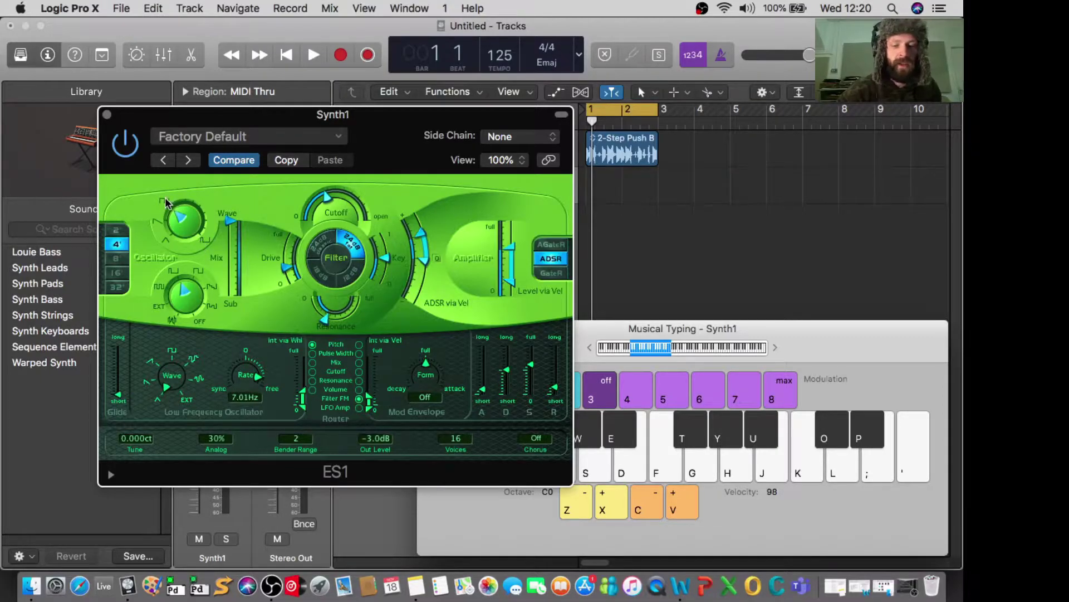
key("g")
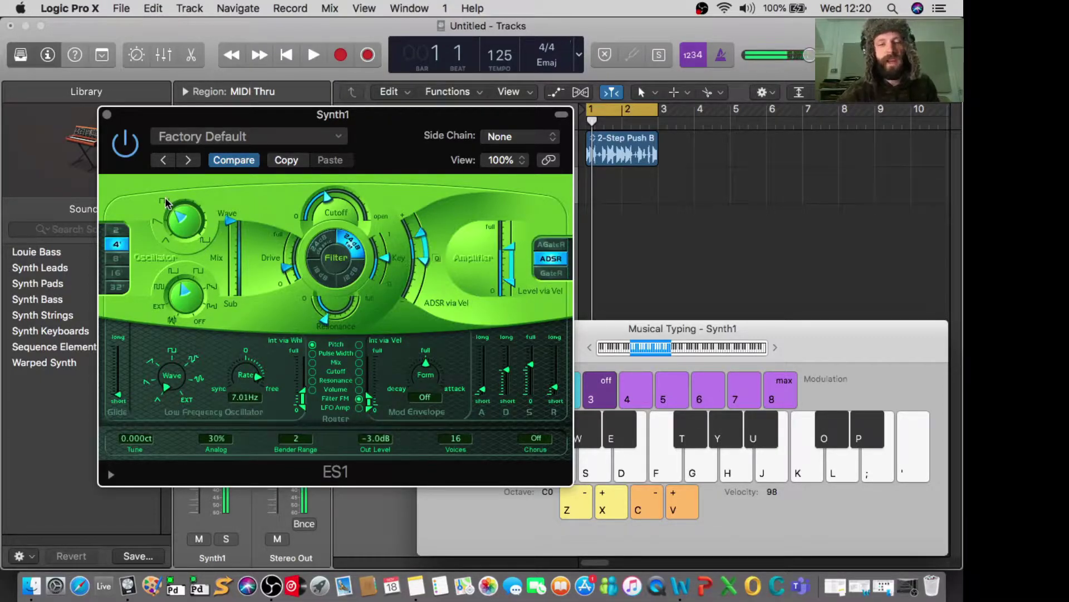
key("g")
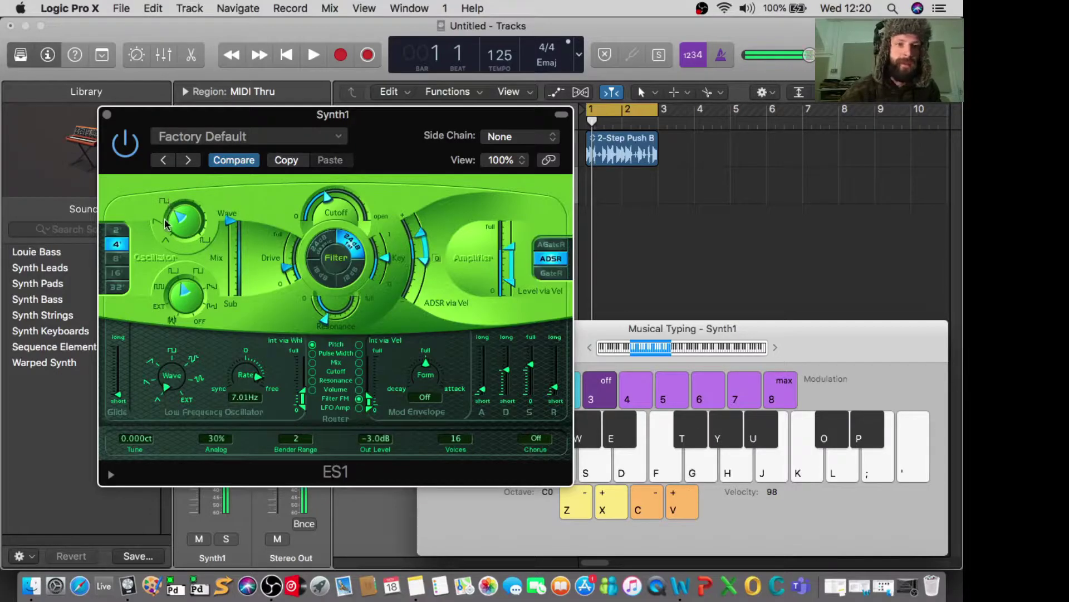
Audition the same note with the main oscillator's Wave set in turn to sawtooth, triangle and narrow pulse
left_click(167, 224)
key("g")
key("g")
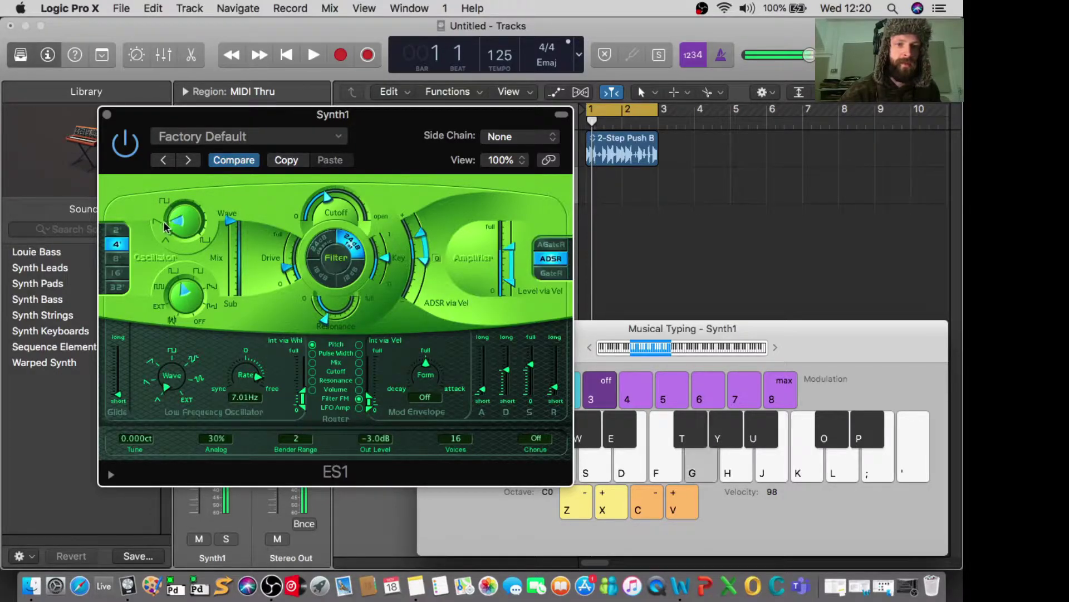
left_click(168, 243)
key("g")
key("g")
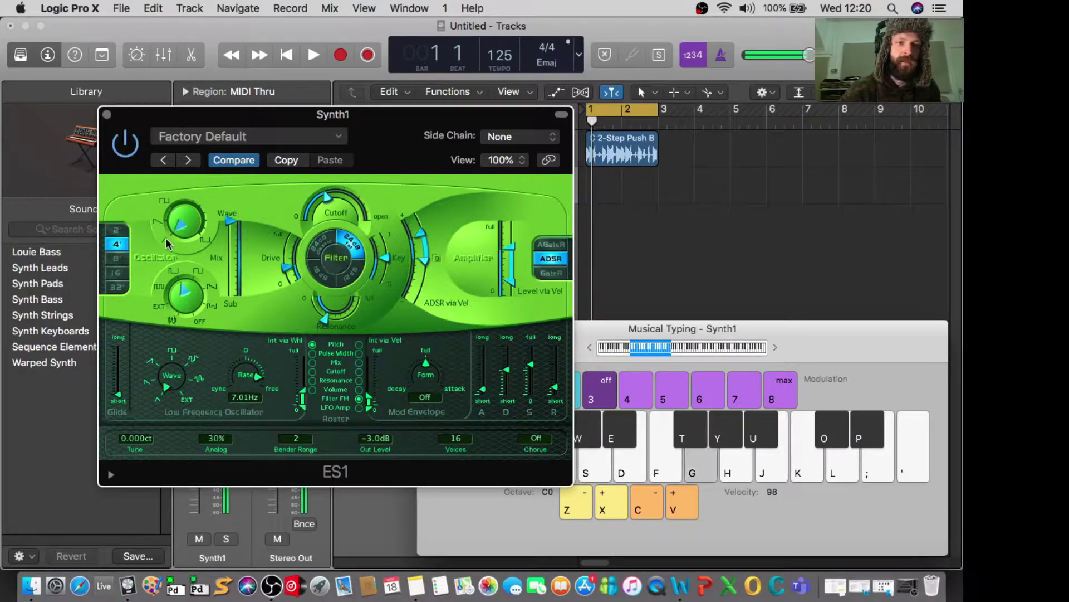
left_click(203, 240)
key("g")
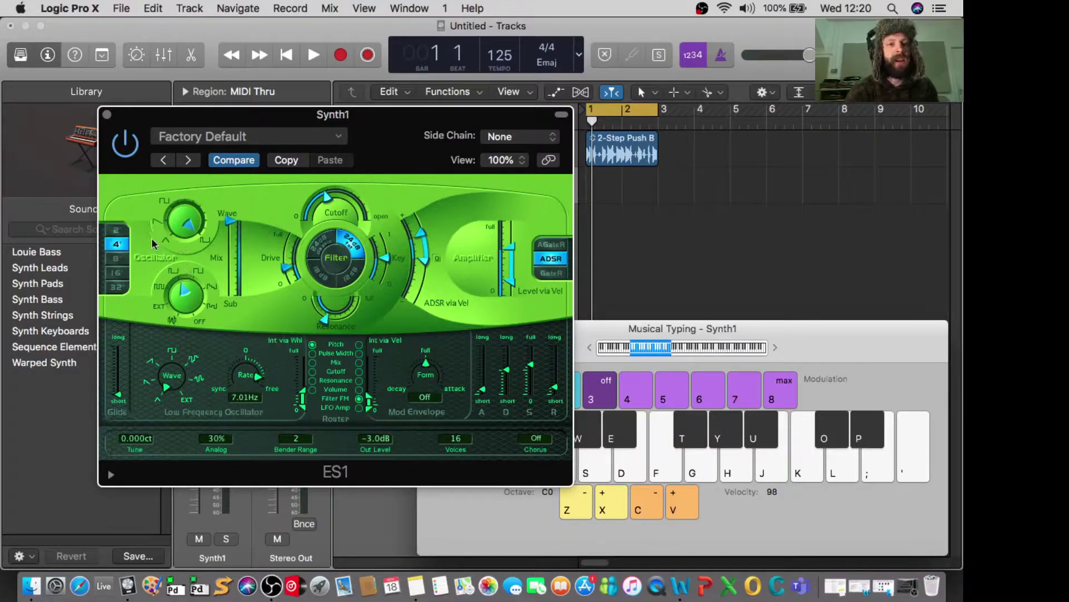
Compare the main oscillator's square and sawtooth waves by playing F, and end on the triangle wave
left_click(166, 208)
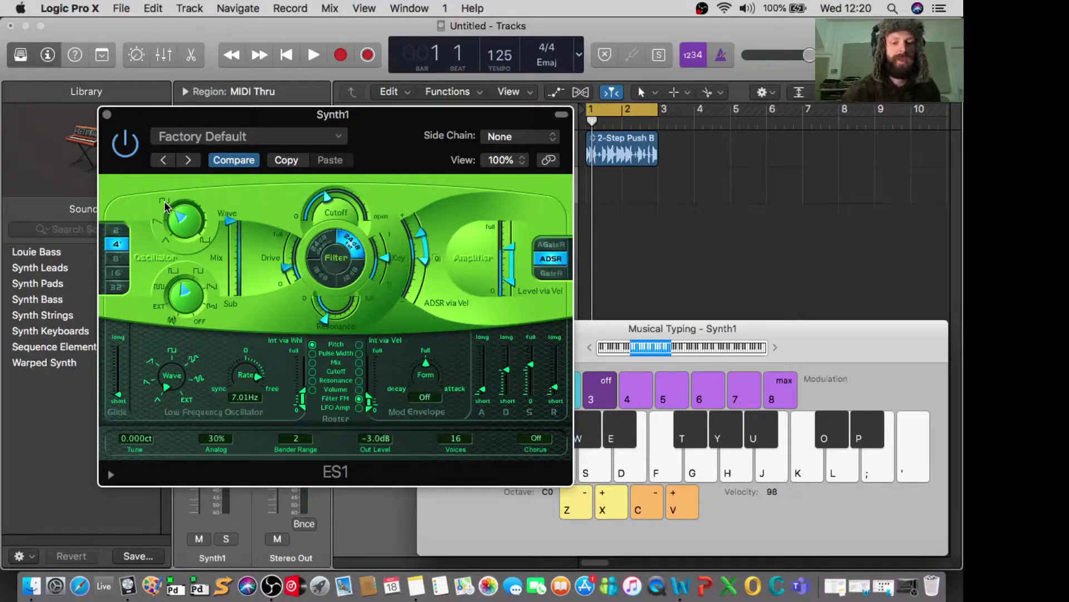
key("f")
key("f")
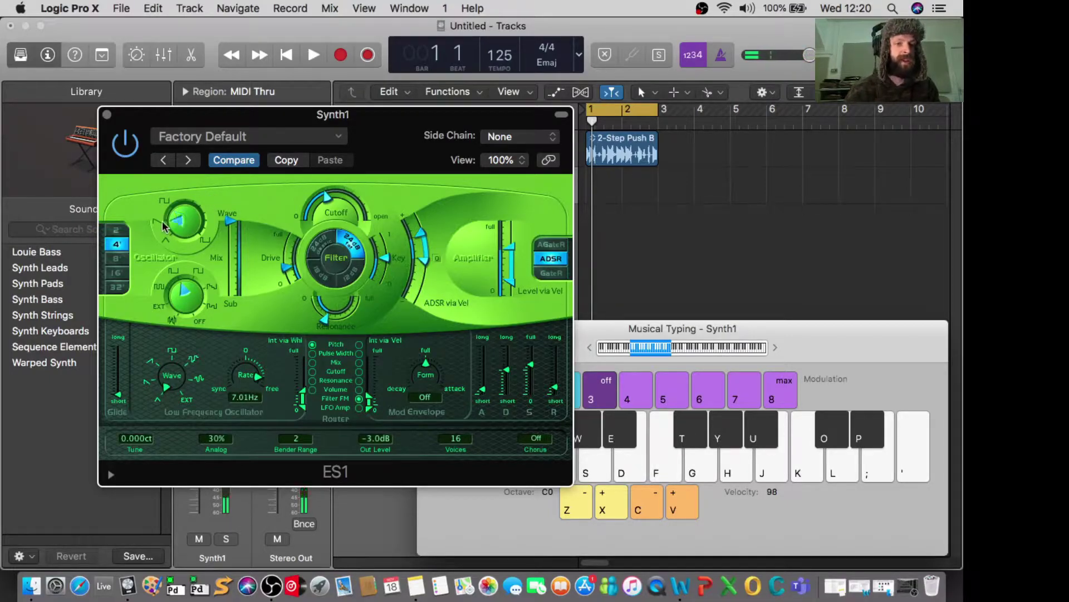
left_click(166, 242)
key("f")
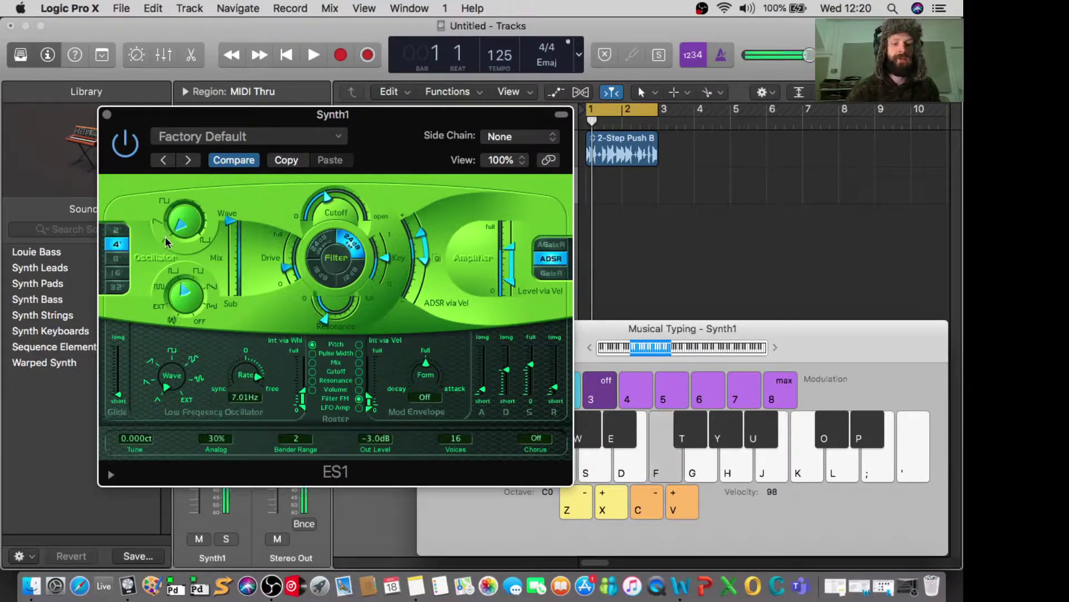
Audition F with the oscillator's octave range set in turn to 4', 8', 16' and 2'
key("f")
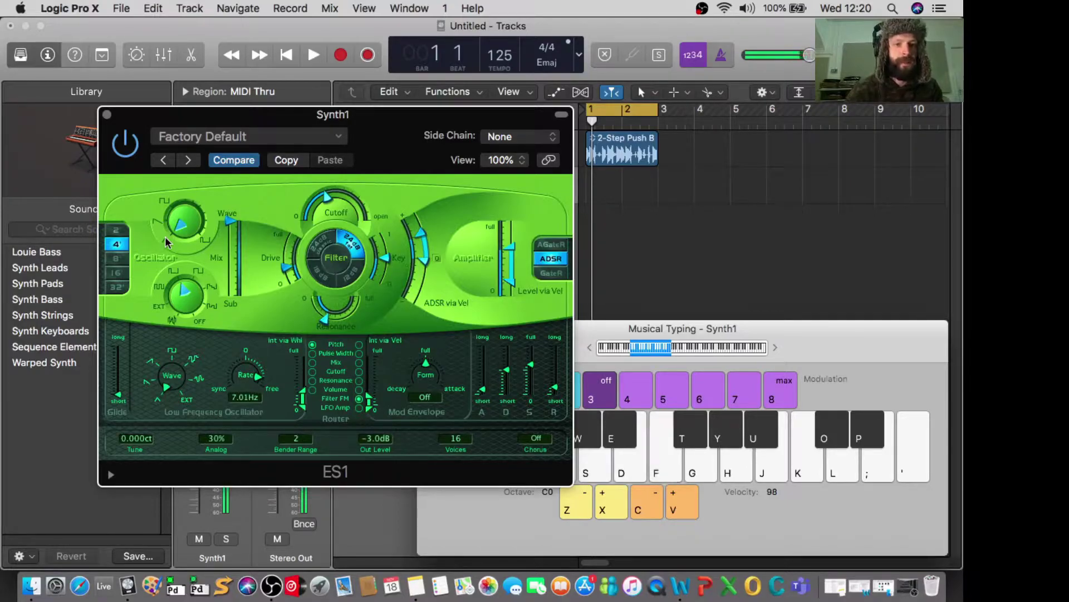
left_click(115, 245)
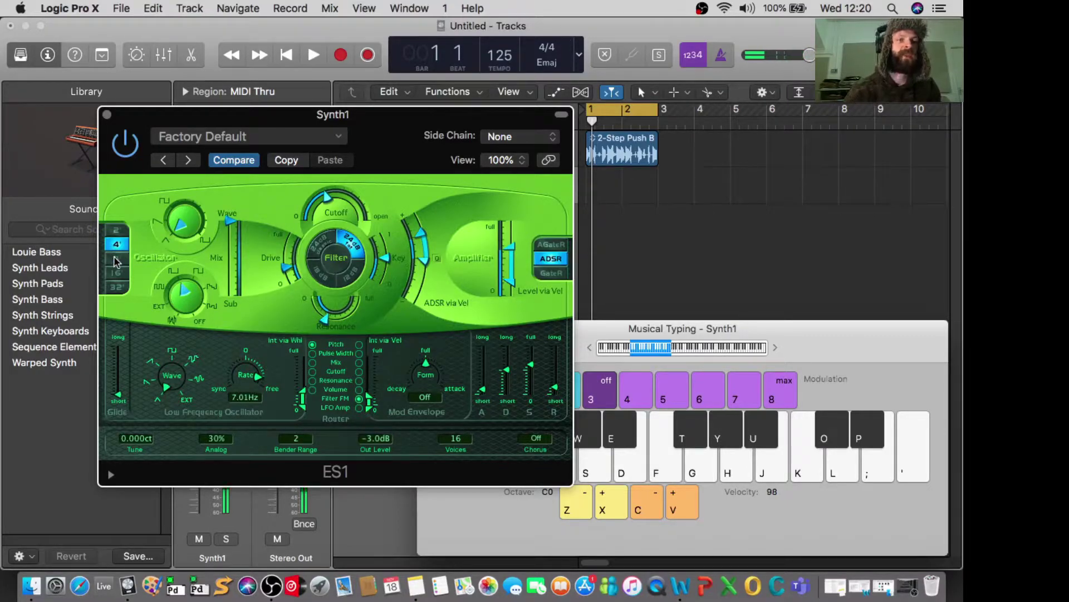
left_click(115, 260)
key("f")
left_click(115, 272)
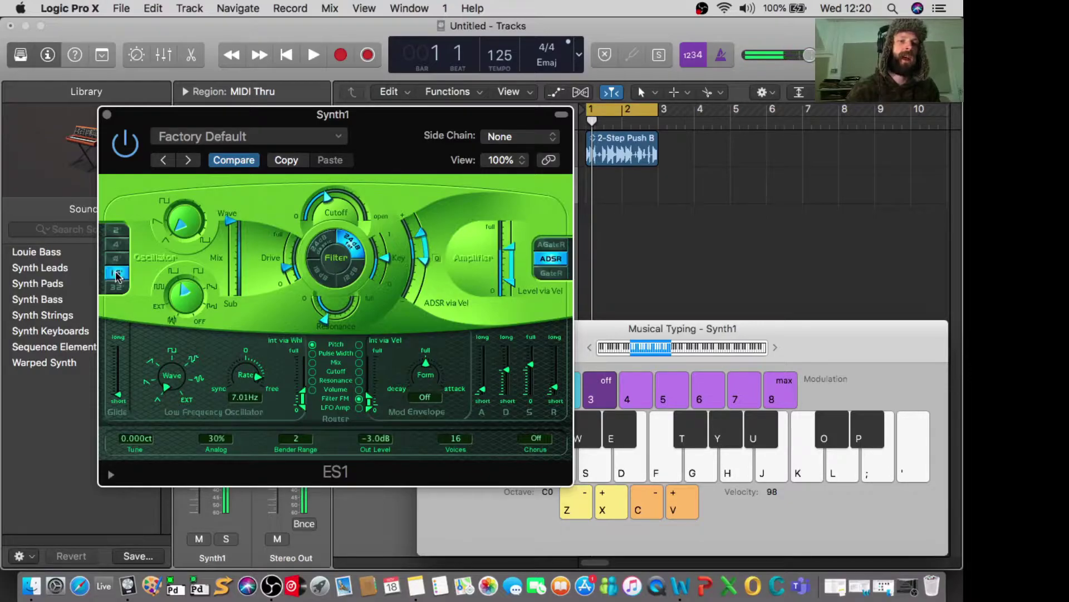
key("f")
left_click(116, 230)
key("f")
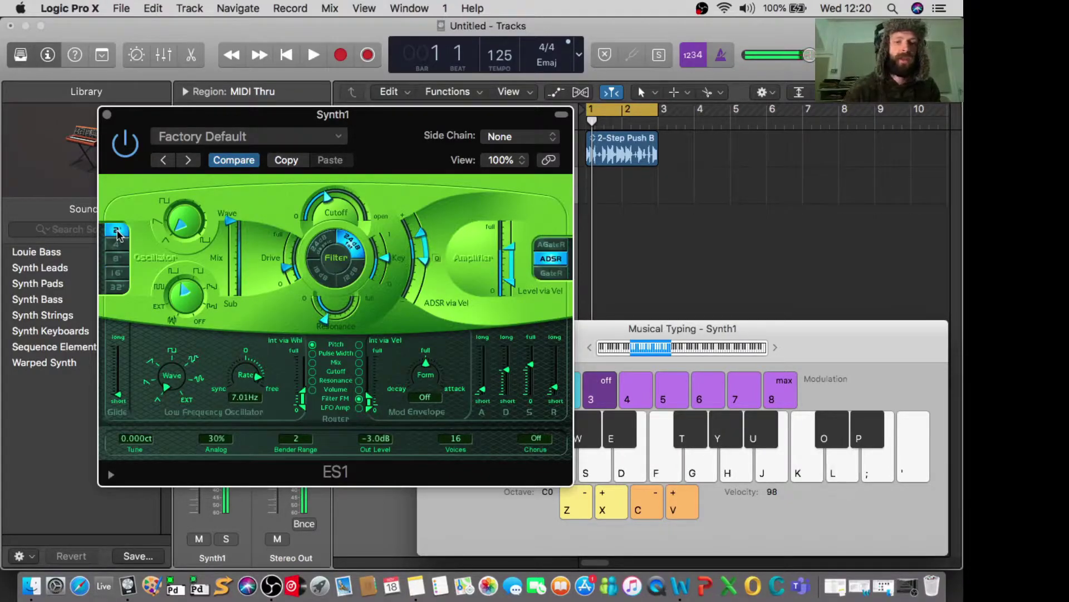
Raise the Musical Typing keyboard two octaves and play F, lower it three octaves to C-1, and play G
key("x")
key("x")
key("f")
key("z")
key("z")
key("z")
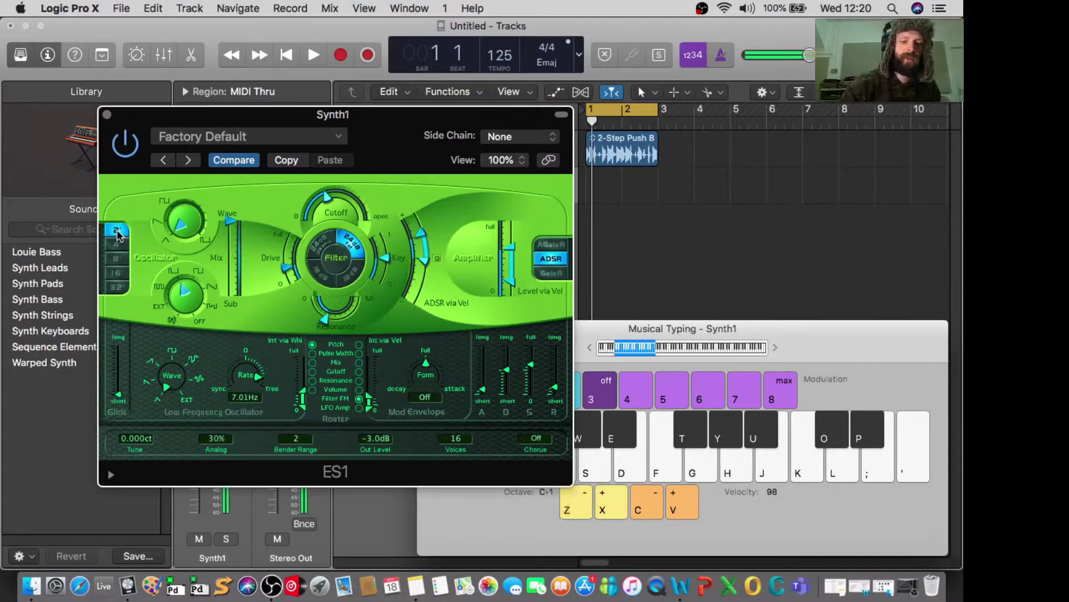
key("g")
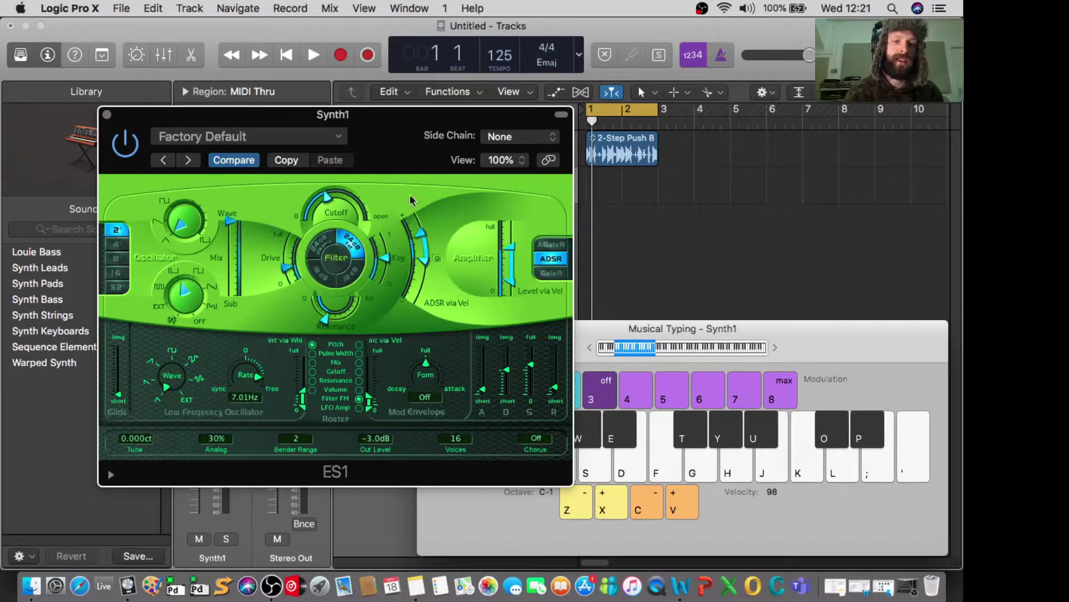
Play G while sweeping the filter Cutoff up towards open and back down to below halfway
key("g")
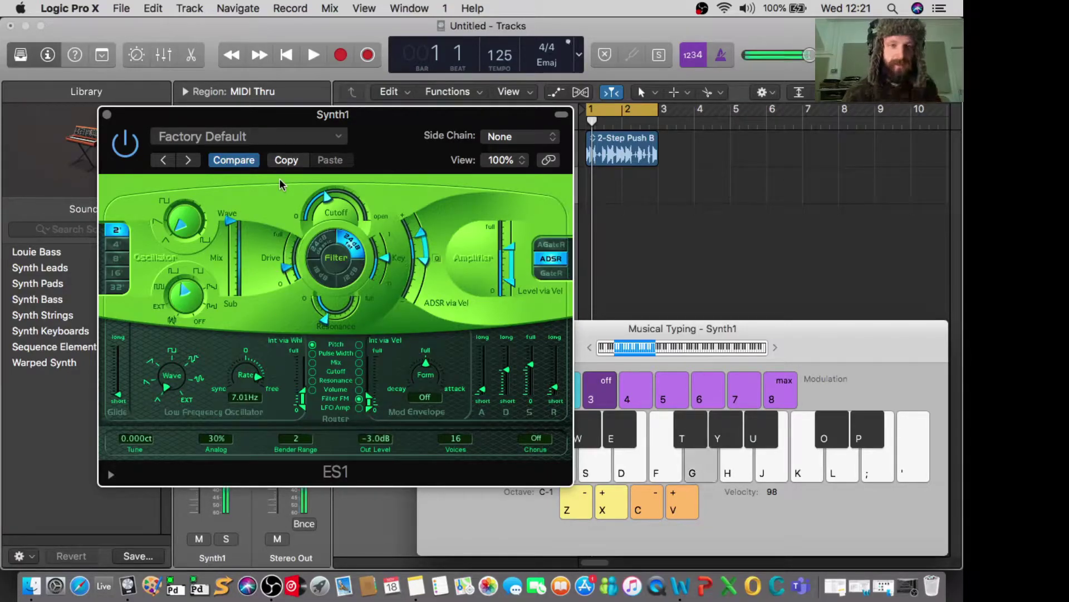
left_click_drag(328, 198, 381, 196)
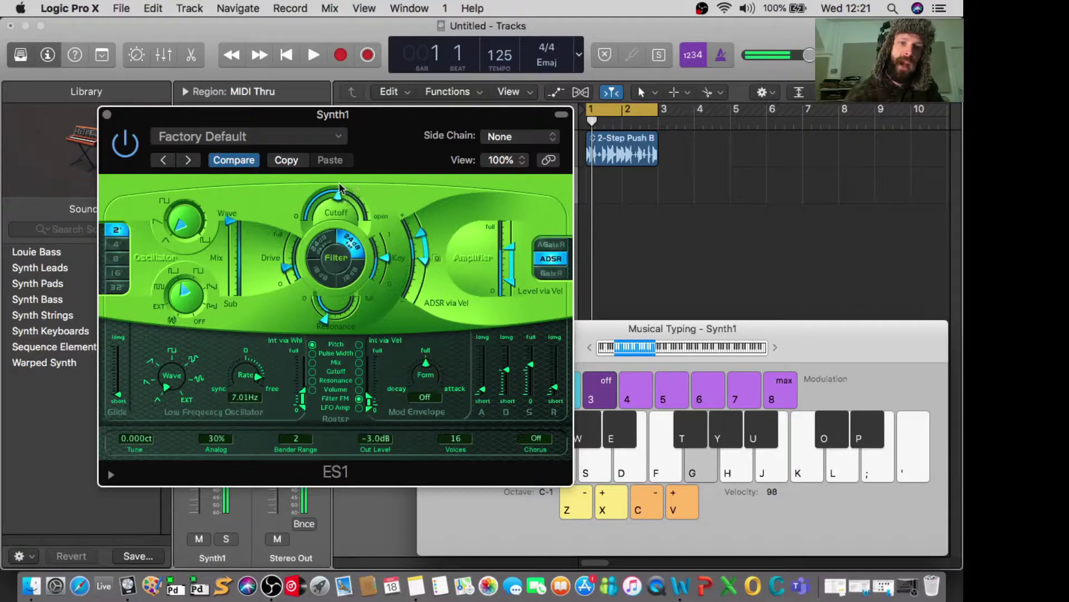
mouse_move(311, 195)
left_mouse_down()
mouse_move(343, 176)
mouse_move(314, 190)
left_mouse_up()
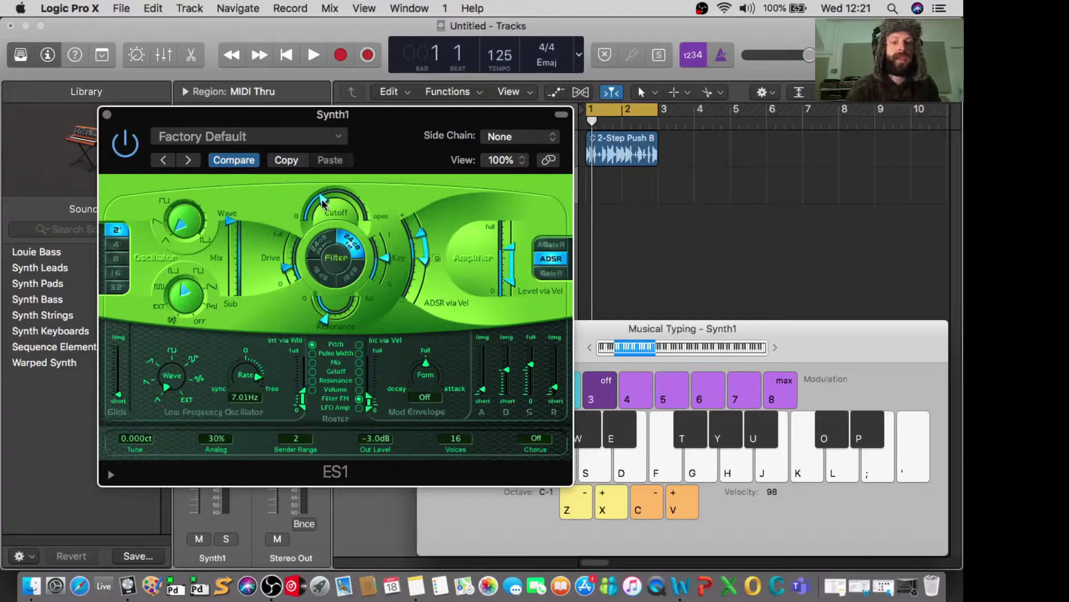
Compare F with the filter Cutoff lowered close to 0 and raised to about halfway
key("f")
left_click_drag(324, 199, 315, 213)
key("f")
key("f")
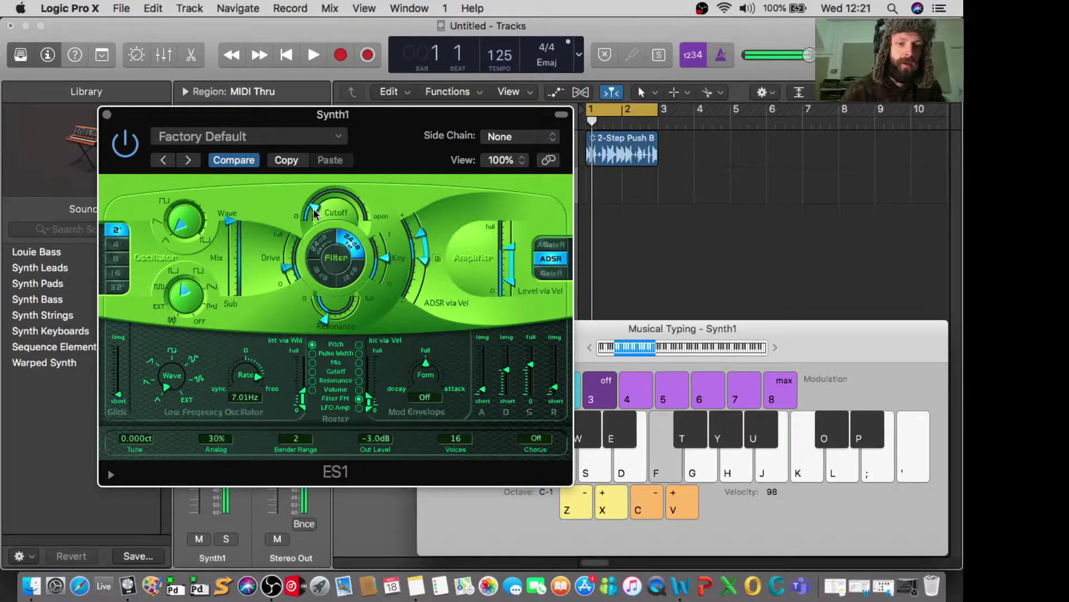
key("f")
left_click_drag(315, 213, 355, 175)
key("f")
key("f")
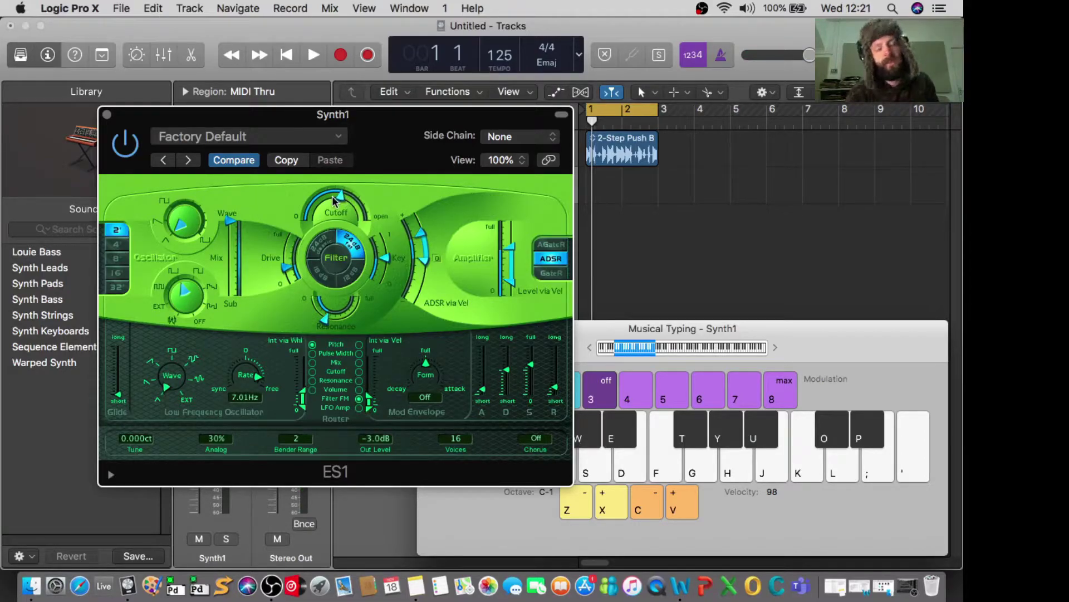
Lower the filter Cutoff to about a quarter and audition E repeatedly
left_click_drag(343, 201, 310, 203)
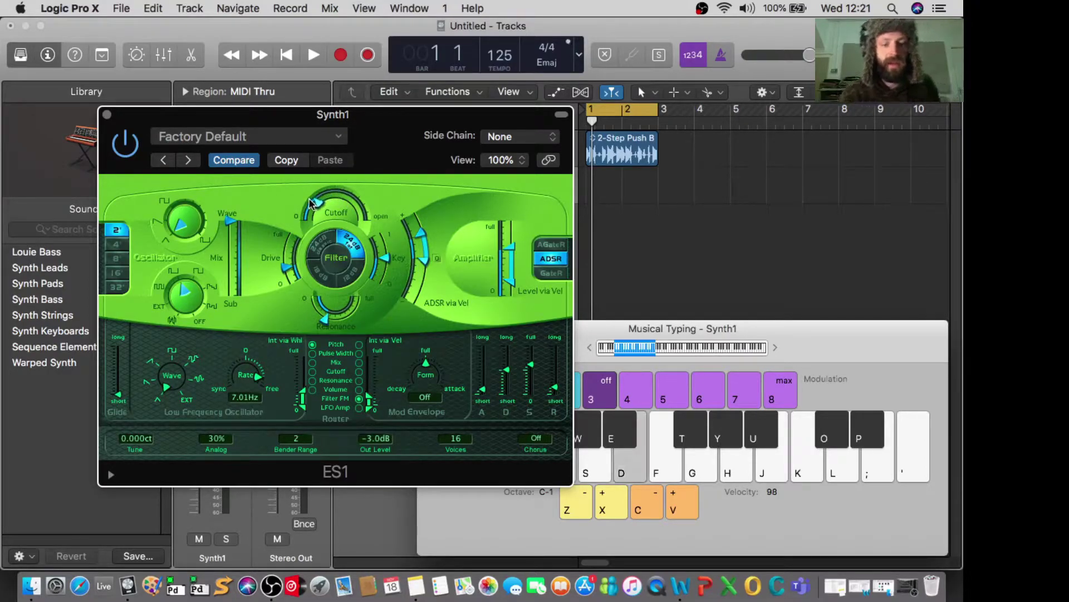
key("d")
key("d")
key("d")
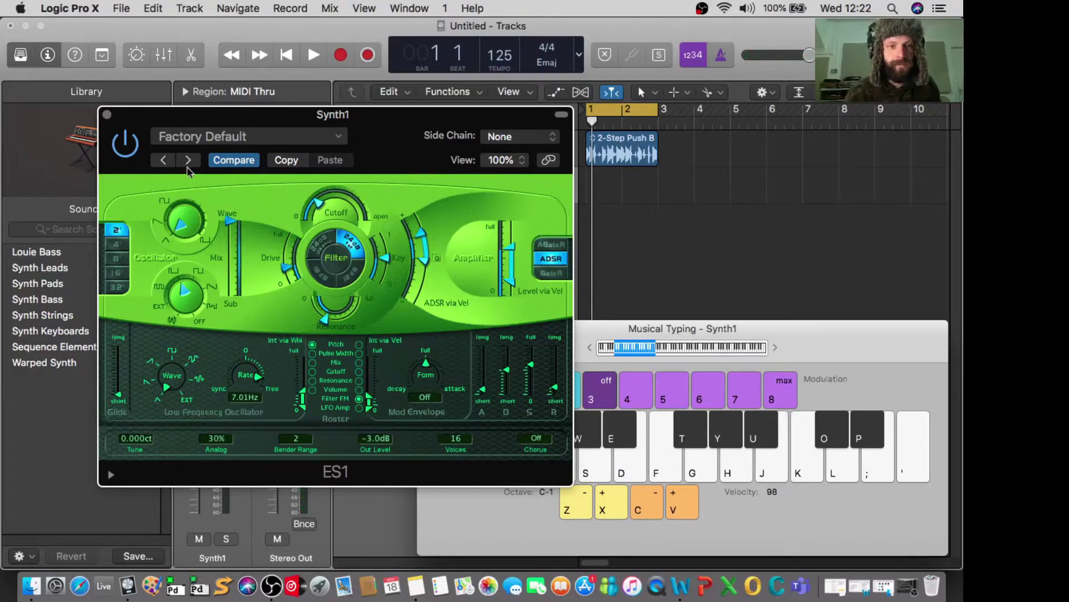
Load the Bright Swell Pad preset from the Synth Pads category and audition it with D, B and high C
left_click(336, 137)
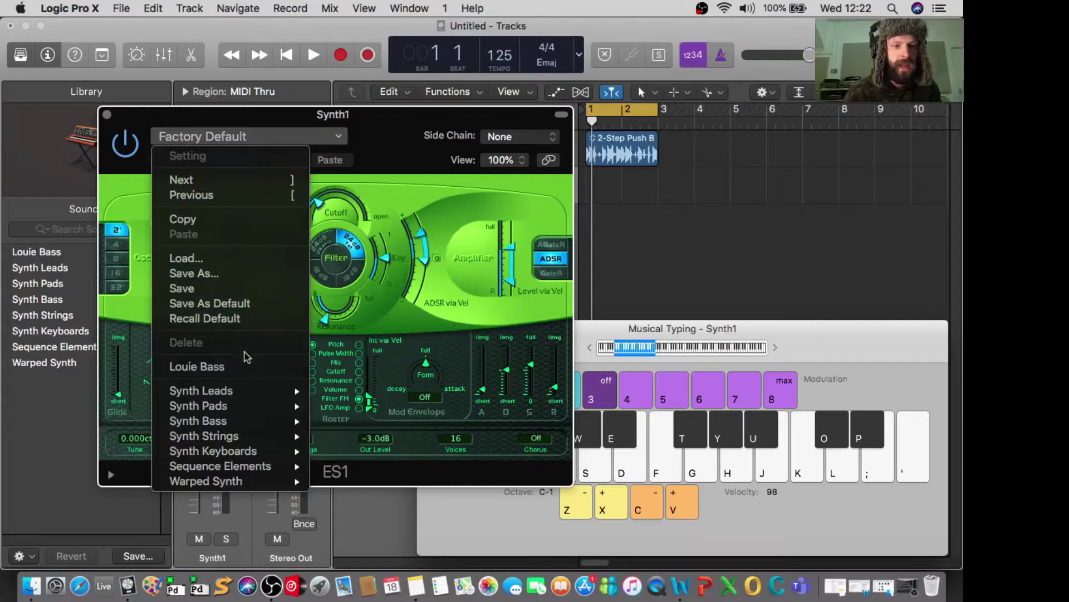
mouse_move(234, 393)
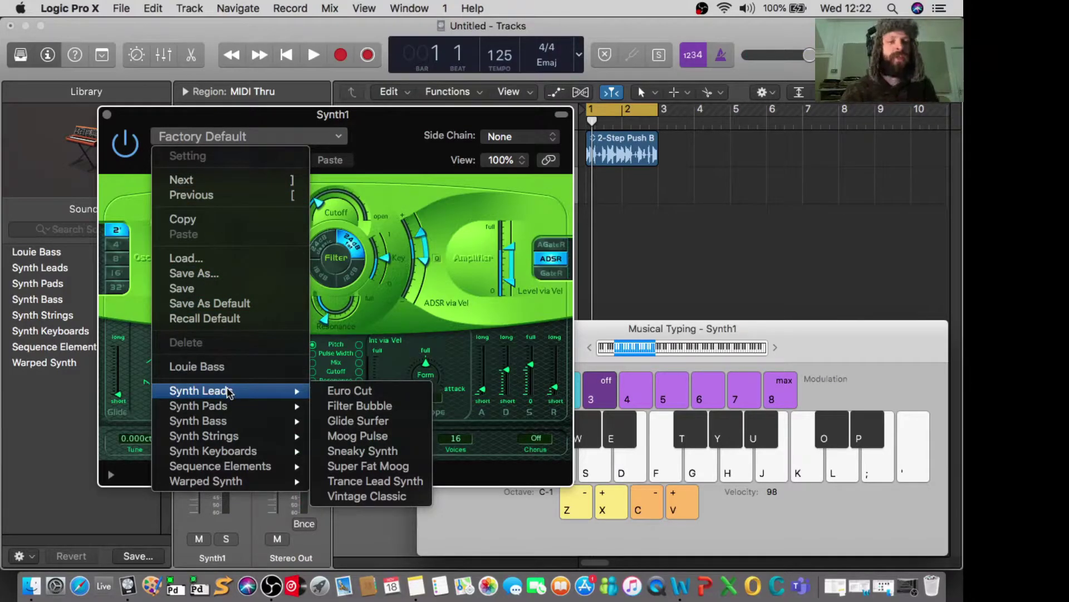
left_click(358, 139)
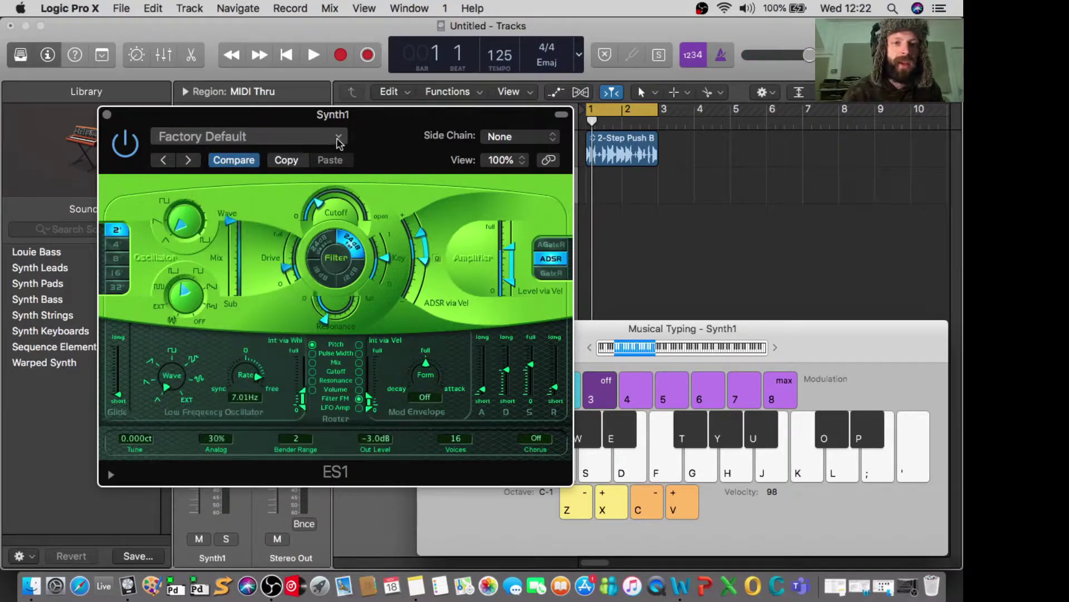
left_click(338, 139)
mouse_move(268, 396)
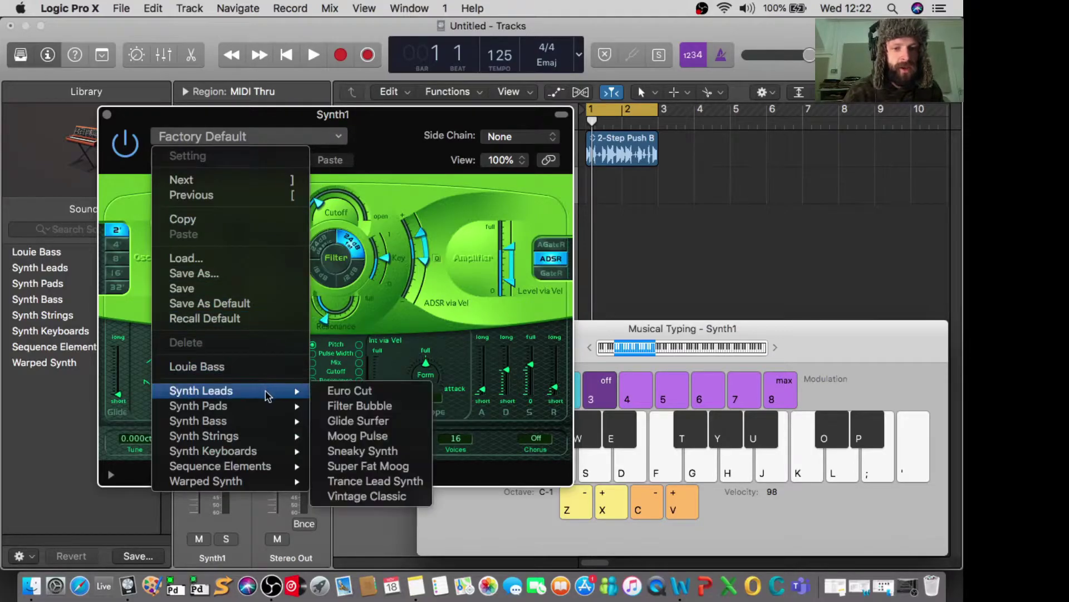
mouse_move(234, 483)
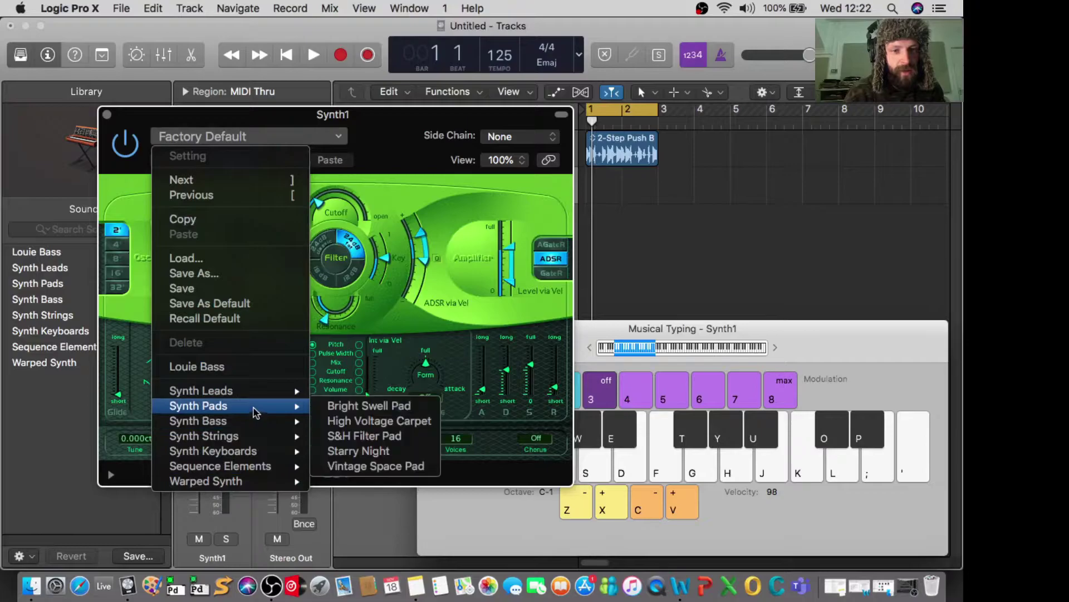
left_click(363, 406)
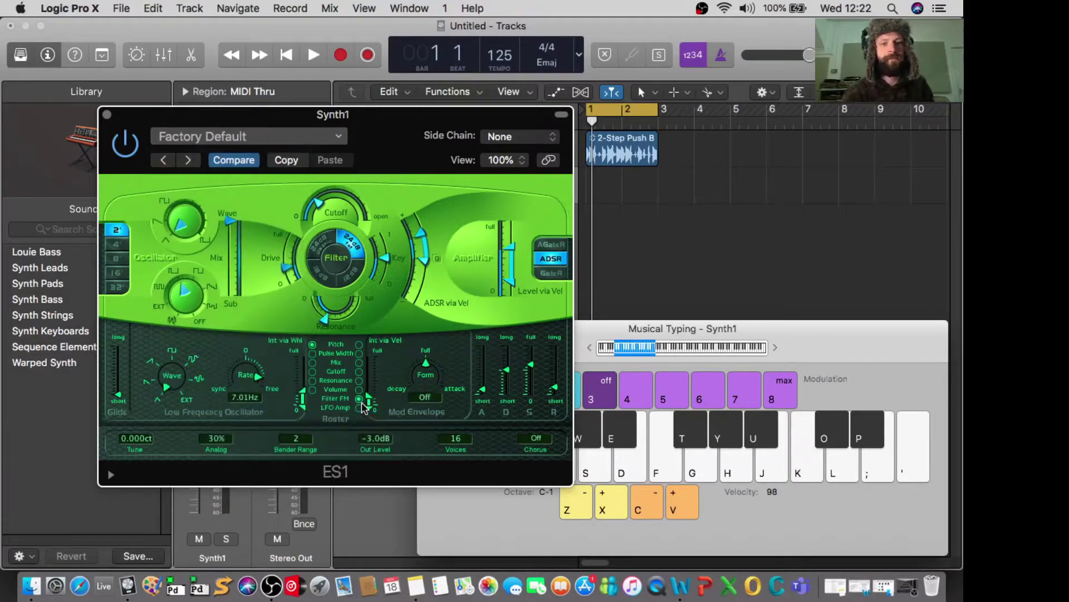
key("s")
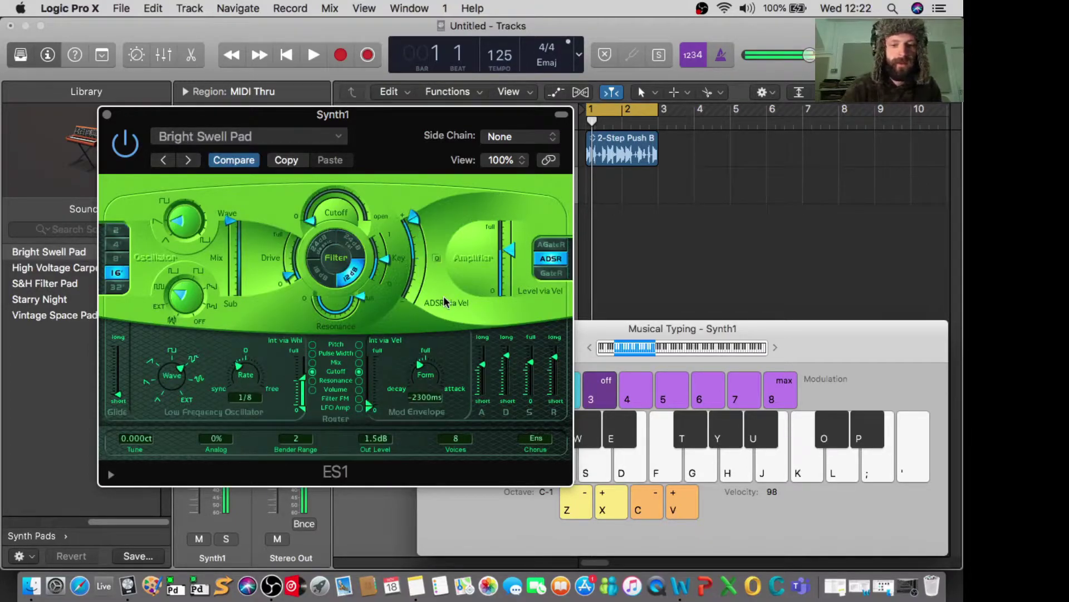
key("j")
key("k")
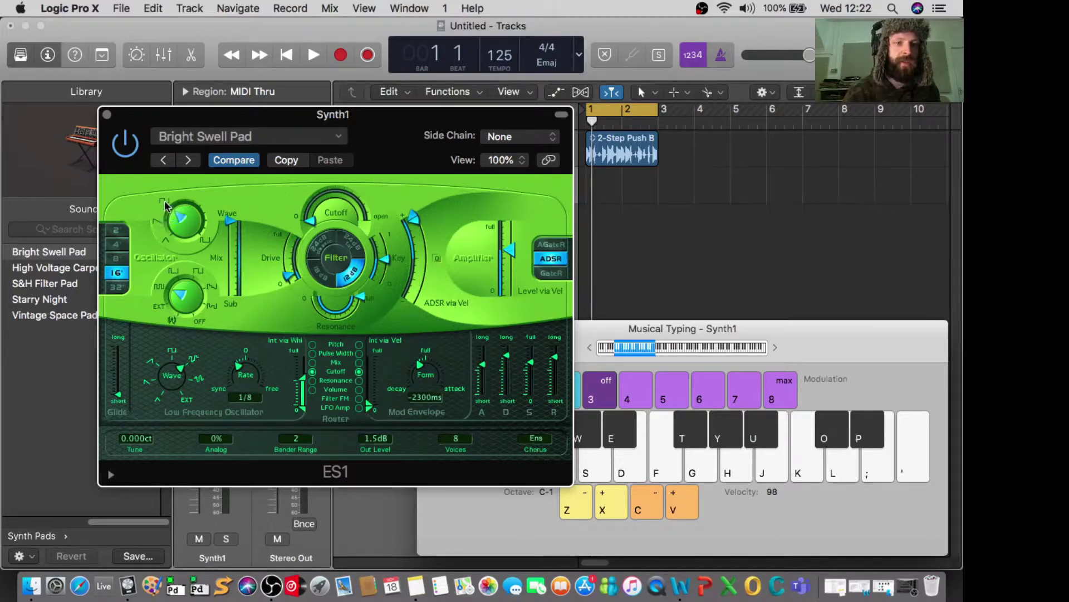
Raise the pad's filter Cutoff to about halfway and audition it with low and high notes
left_click_drag(310, 223, 316, 177)
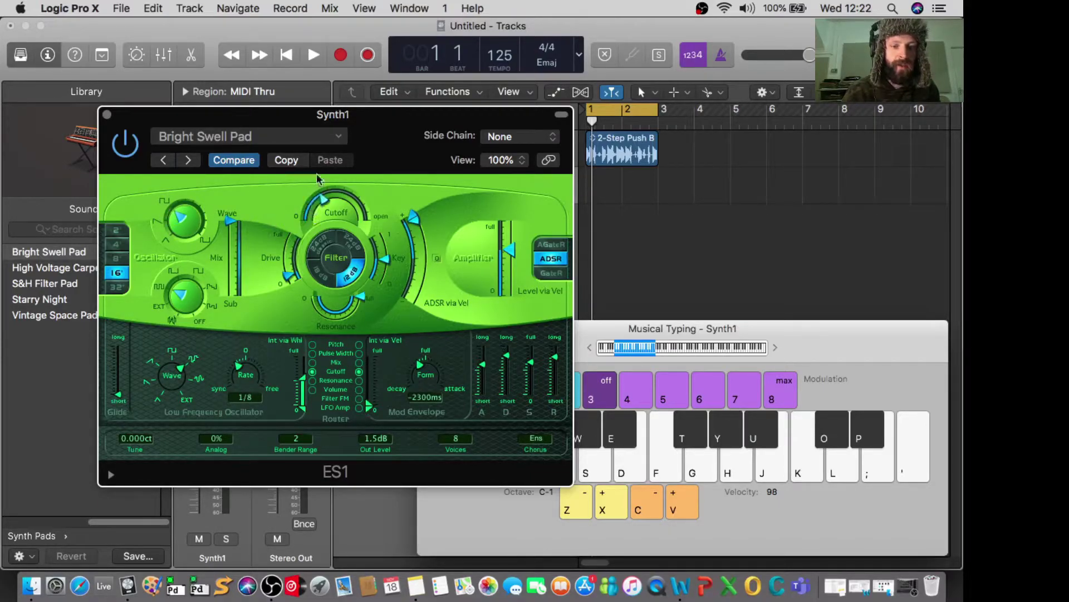
key("w")
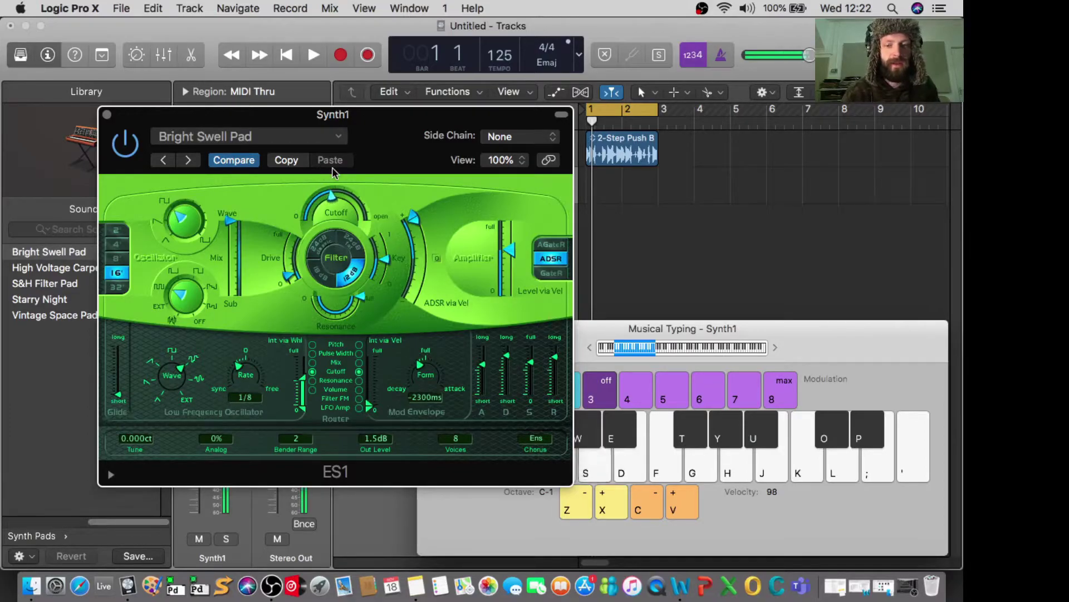
key("o")
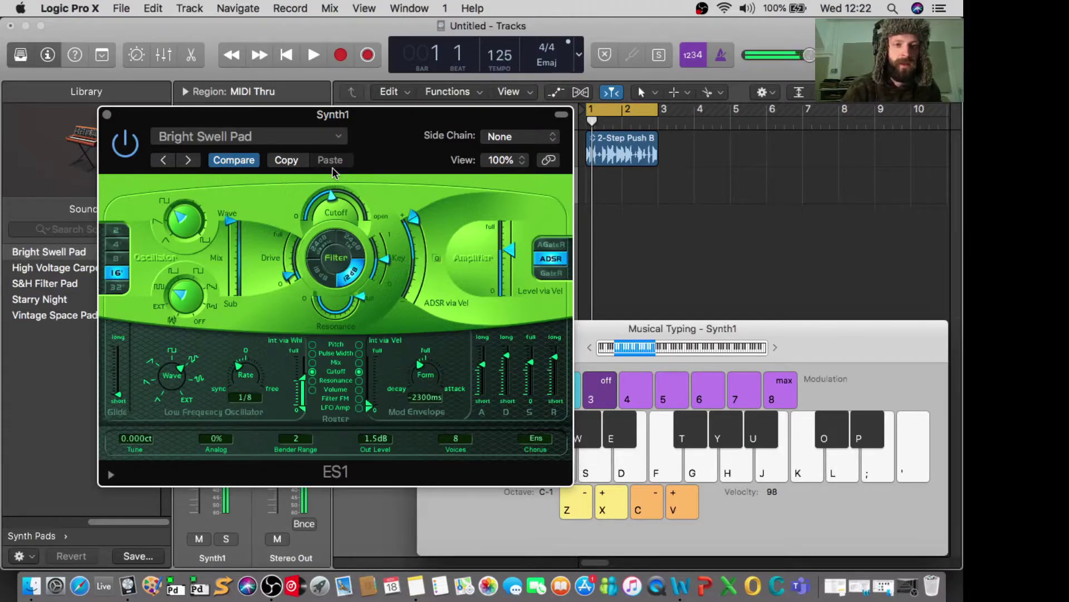
key("l")
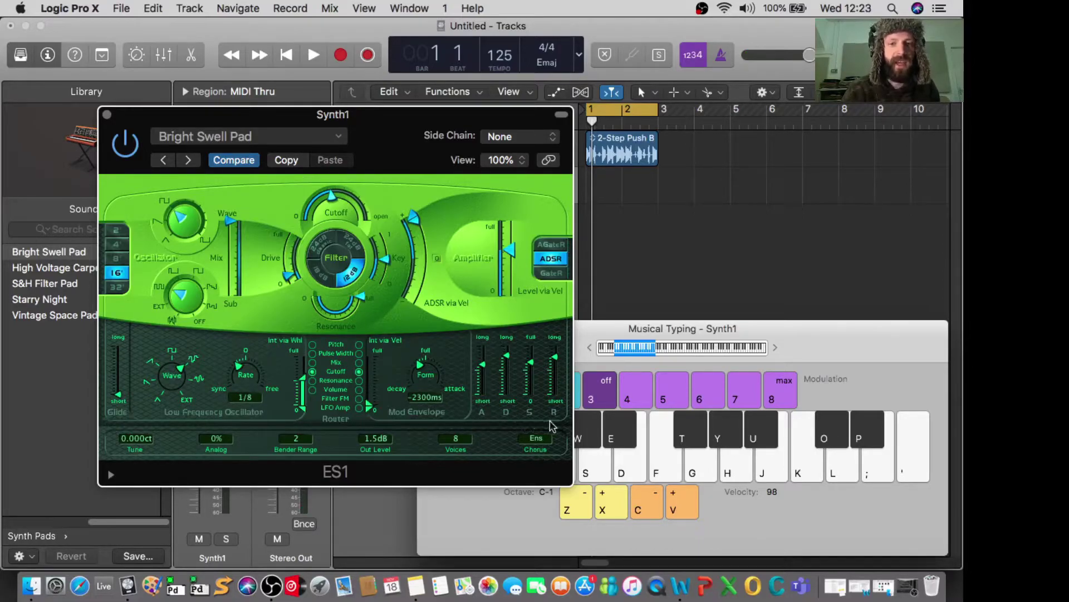
Shorten the envelope's Attack to its minimum, raise it close to long, and audition the slow attack with B
left_click_drag(483, 376, 484, 406)
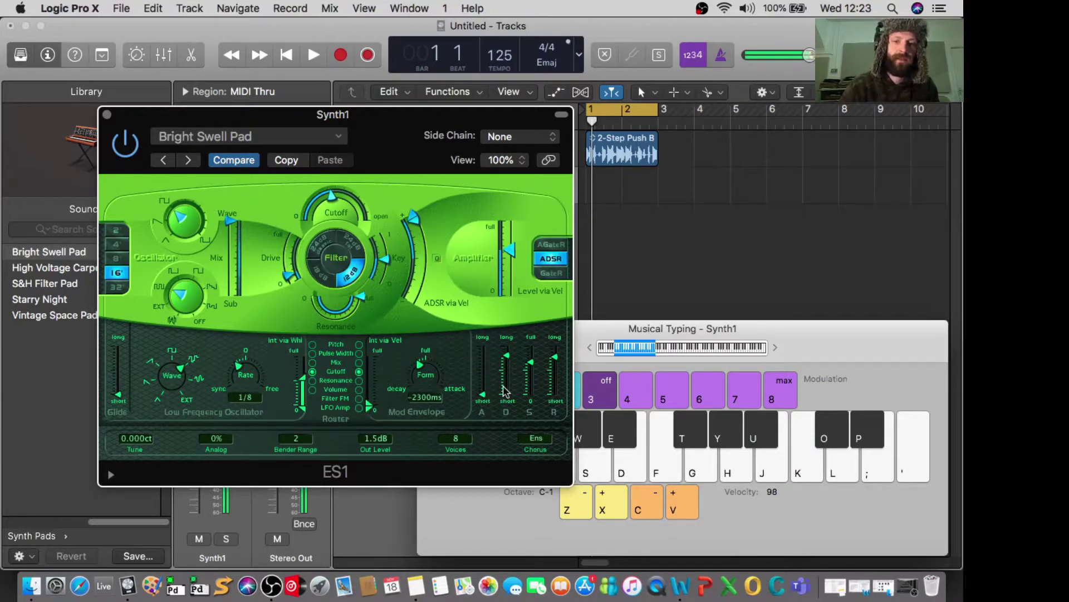
left_click_drag(482, 395, 483, 361)
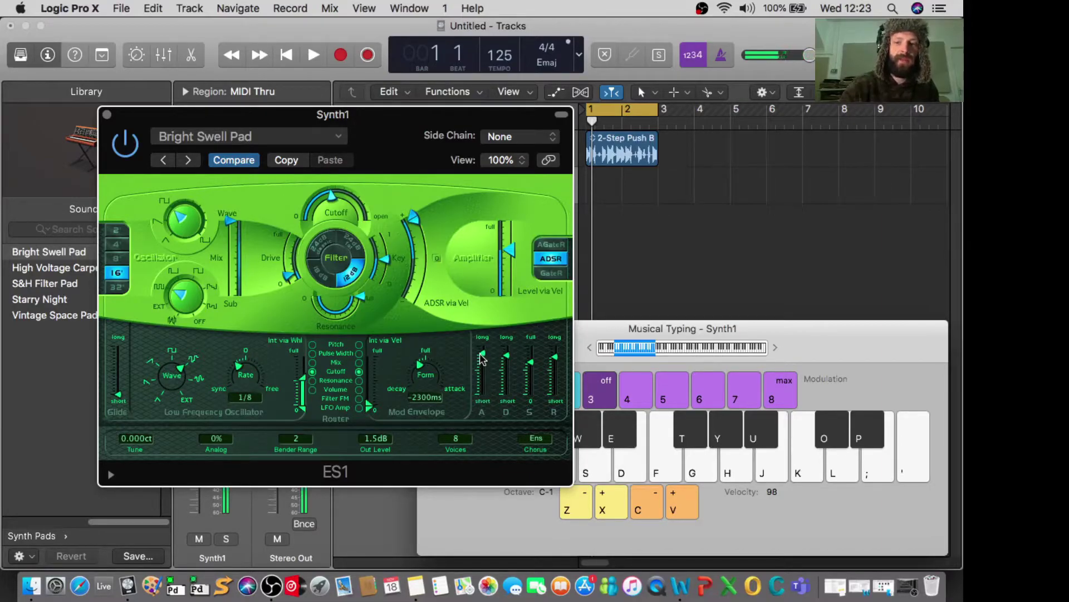
key("j")
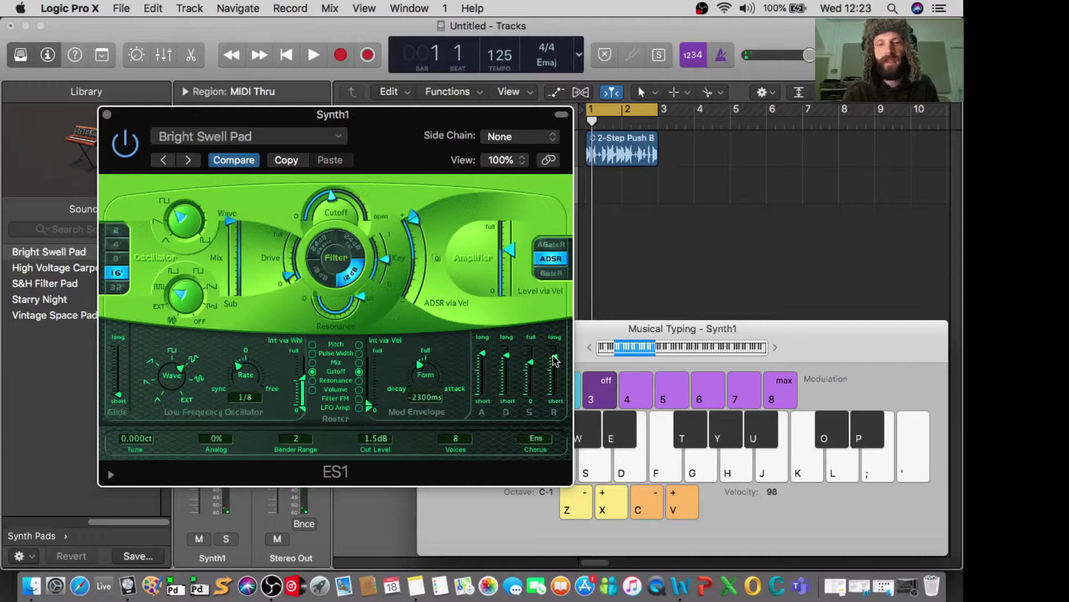
Cut the envelope's Release to its shortest, audition B and A, and raise the Release to long before replaying A
left_click_drag(555, 360, 559, 400)
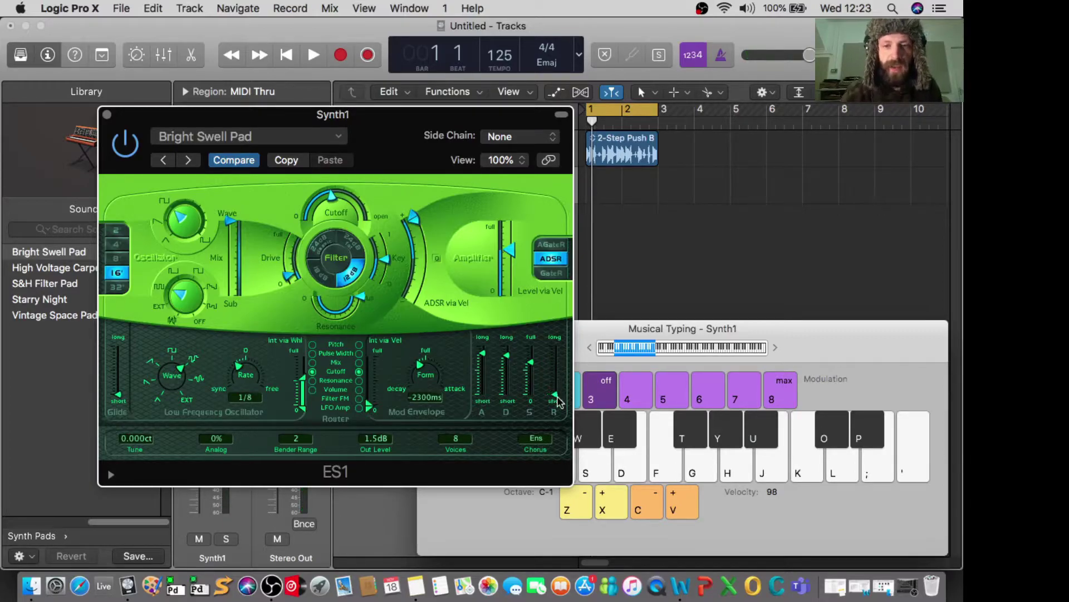
key("j")
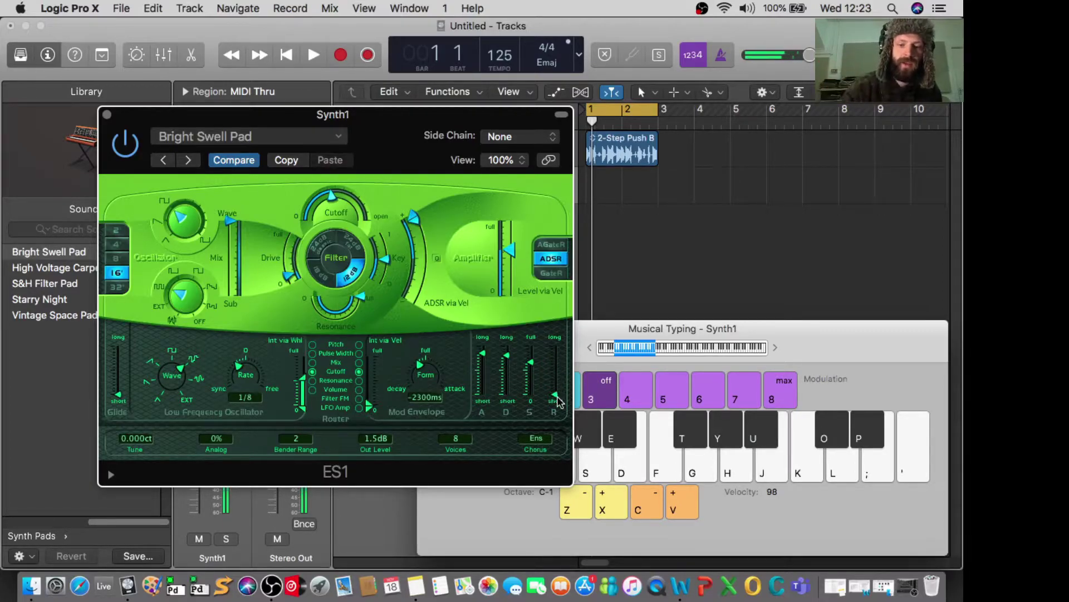
key("h")
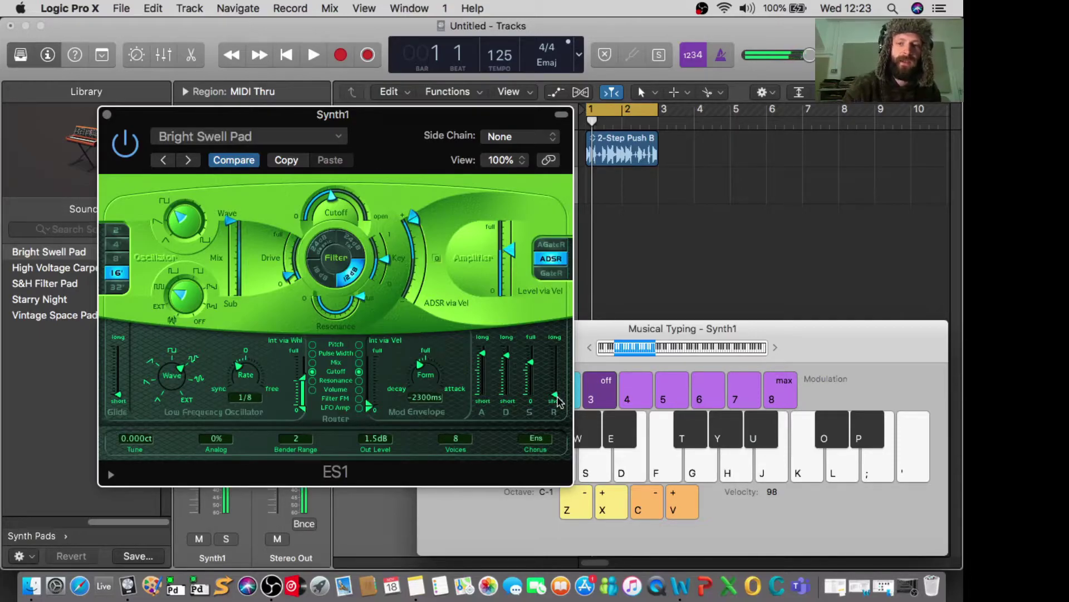
left_click_drag(559, 401, 555, 348)
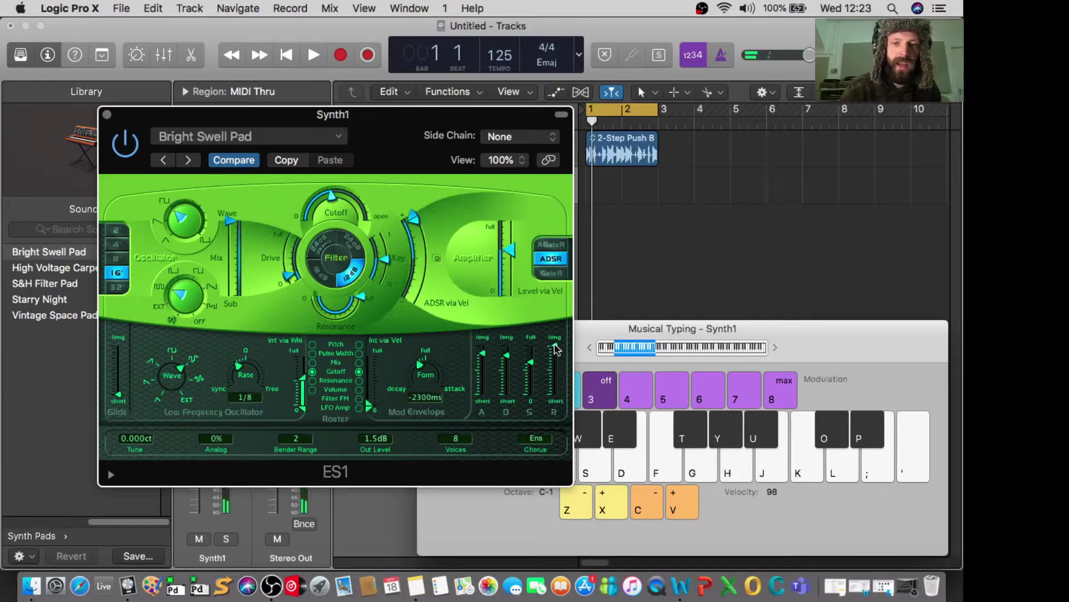
key("h")
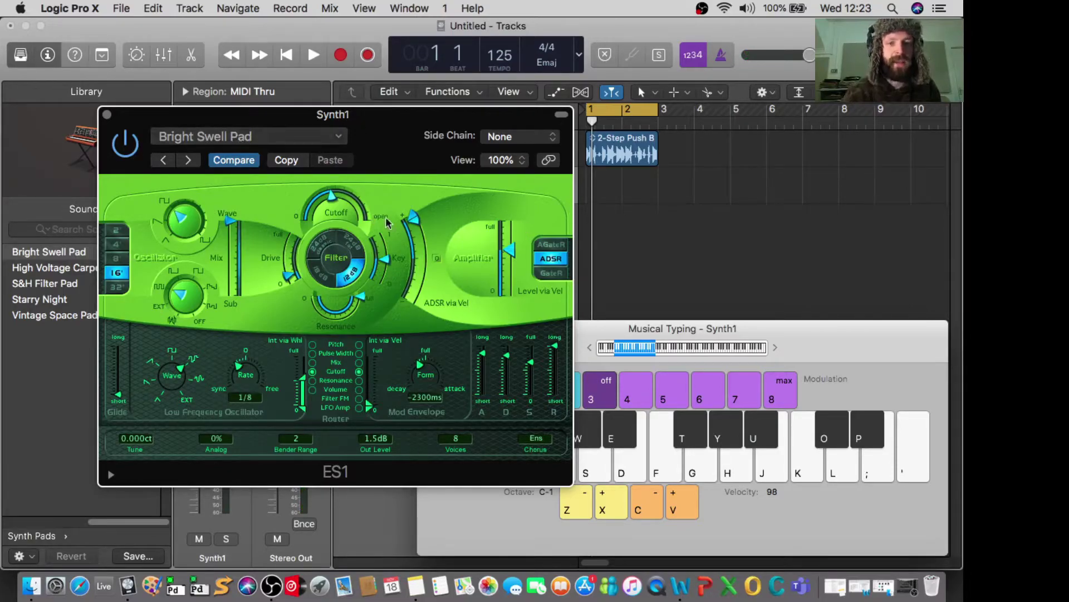
Set the pad's main oscillator Wave to triangle and audition it with high D
left_click(166, 243)
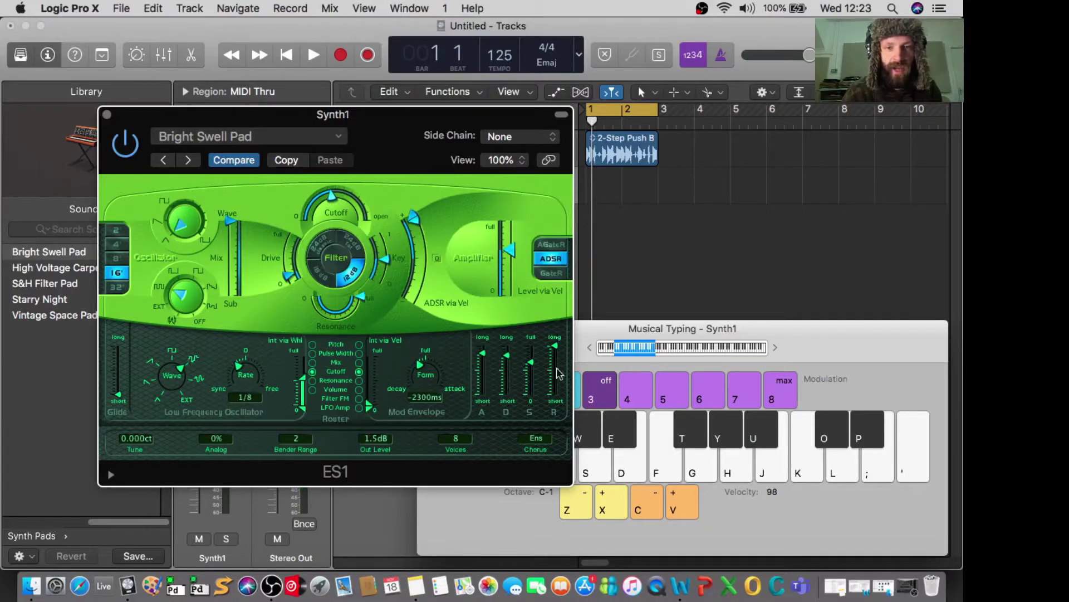
key("l")
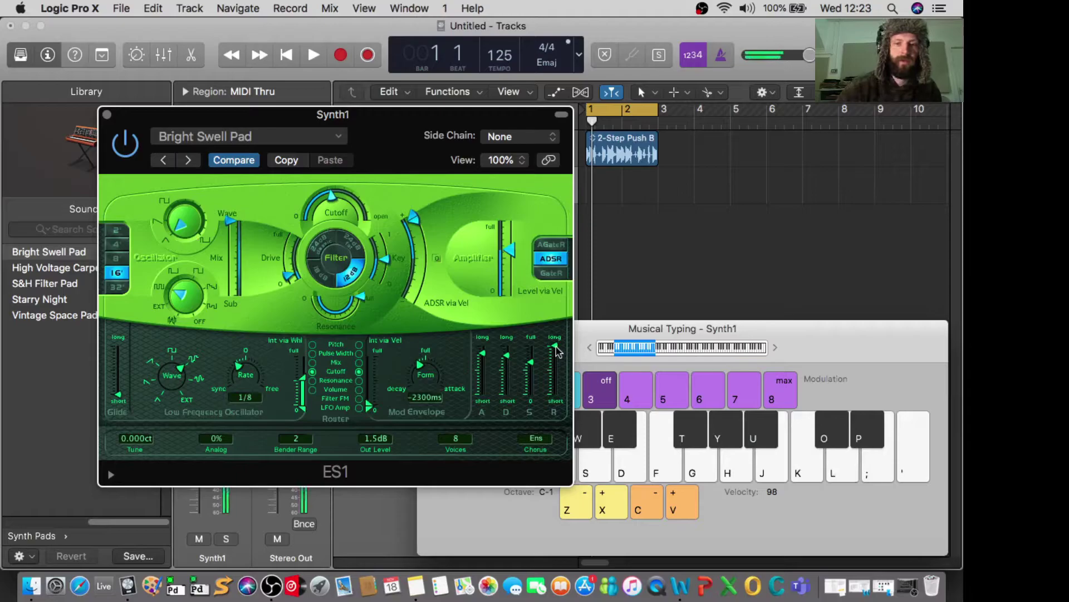
Audition the edited pad with B and G, and save its settings as the preset DEMO synth in the ES1 folder
key("j")
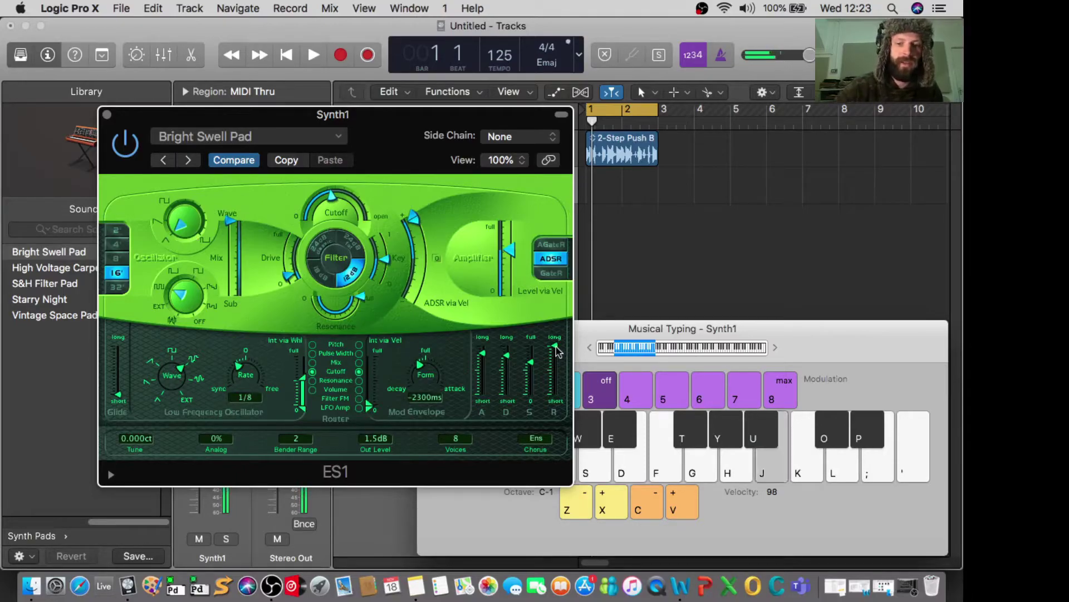
key("g")
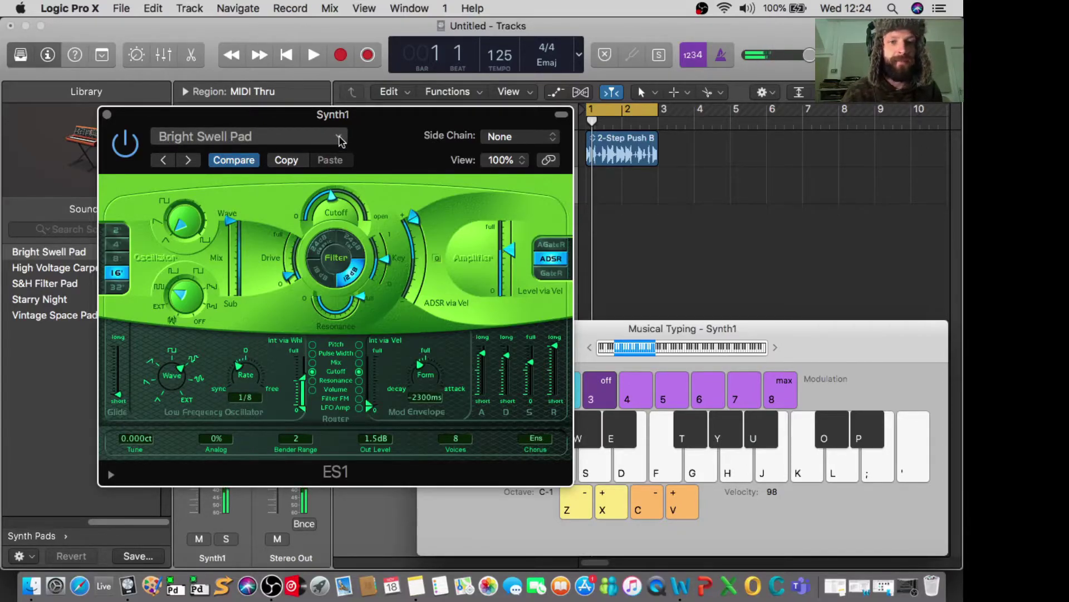
left_click(339, 138)
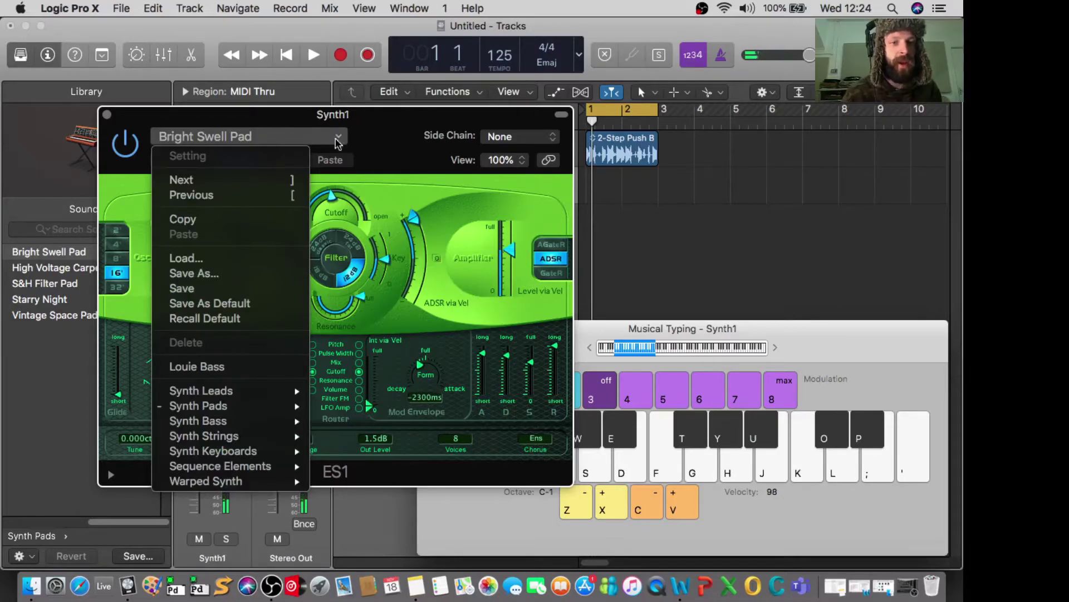
left_click(189, 289)
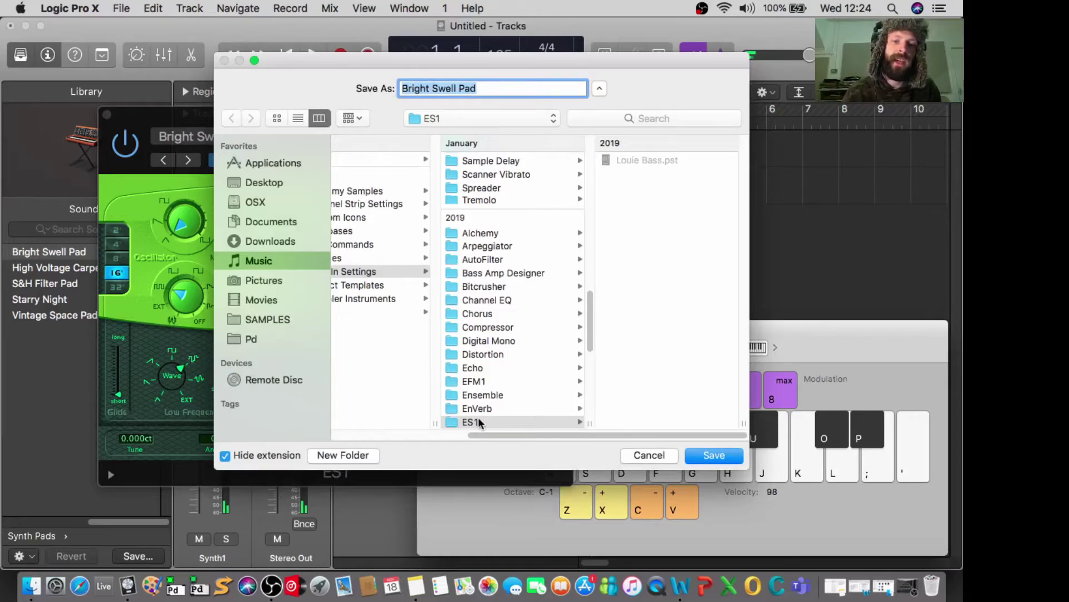
scroll(452, 299, "left", 2)
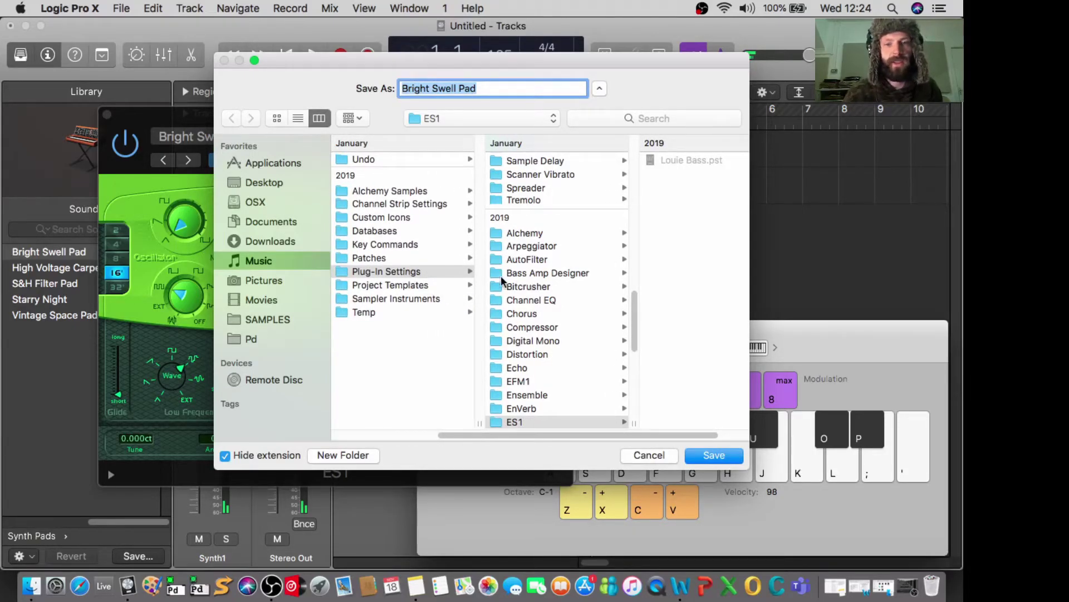
scroll(504, 281, "right", 2)
scroll(501, 281, "right", 1)
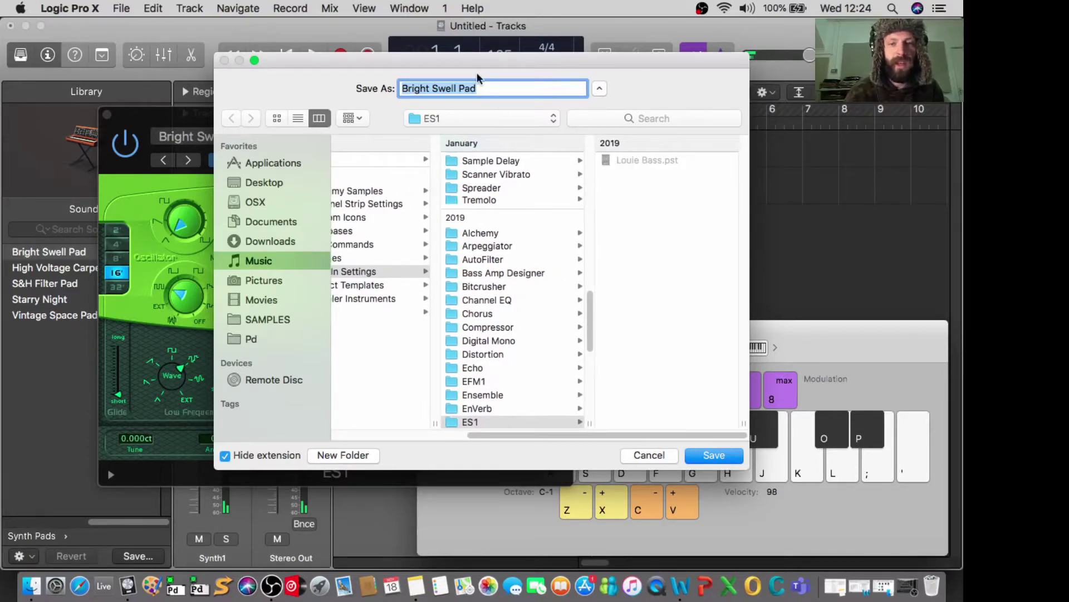
key("BackSpace")
type("DEMO synth")
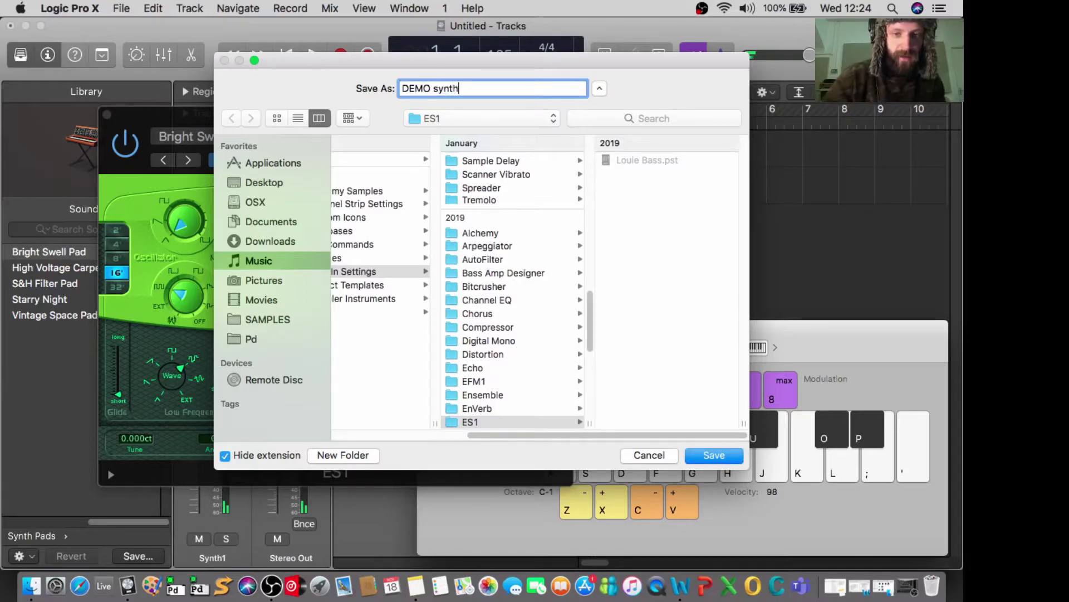
key("Return")
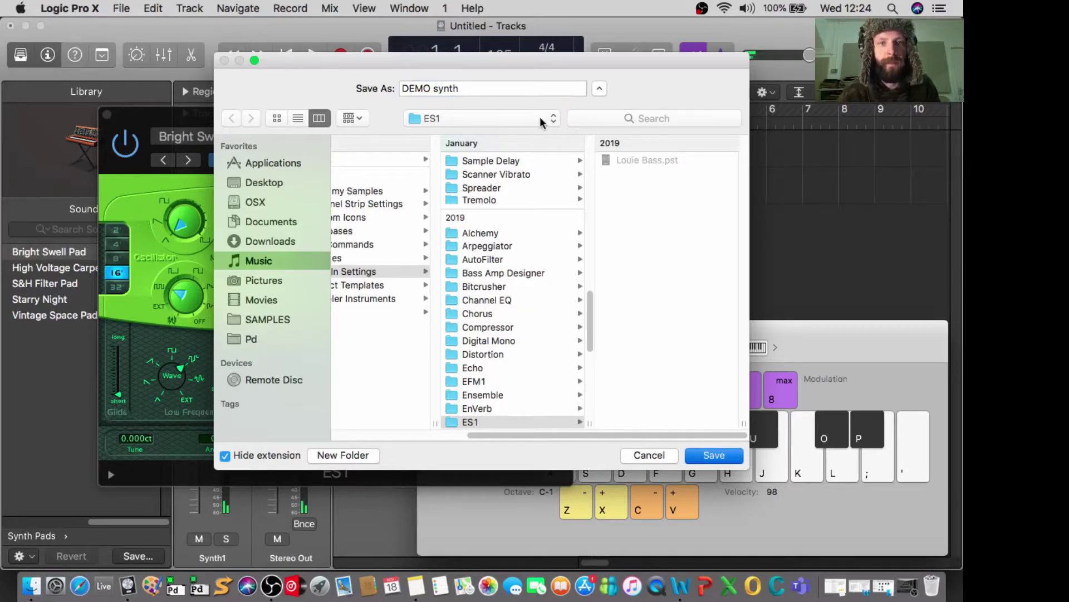
key("Return")
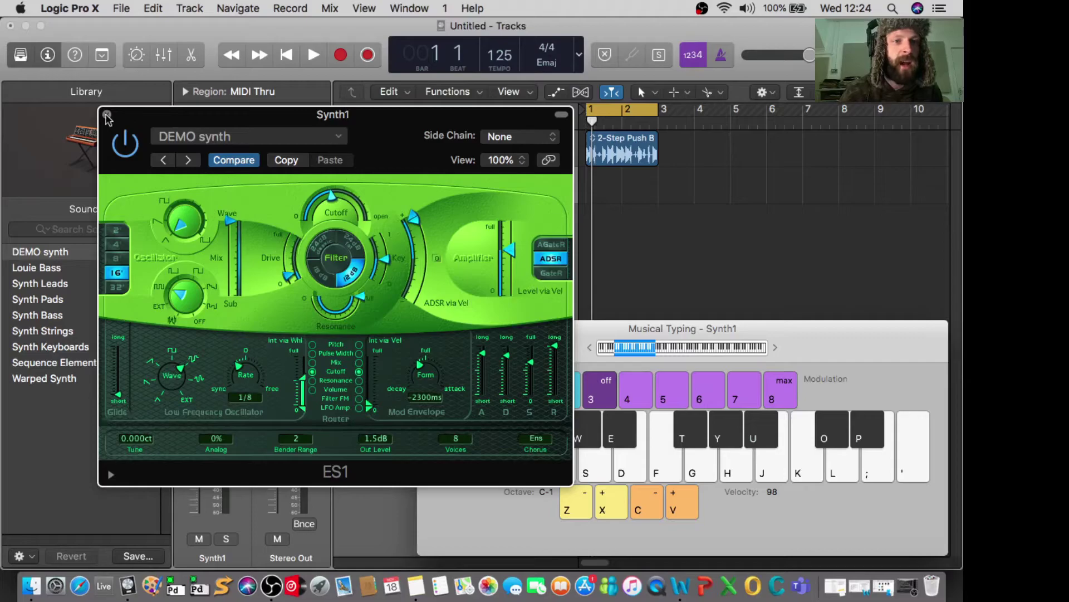
left_click(107, 114)
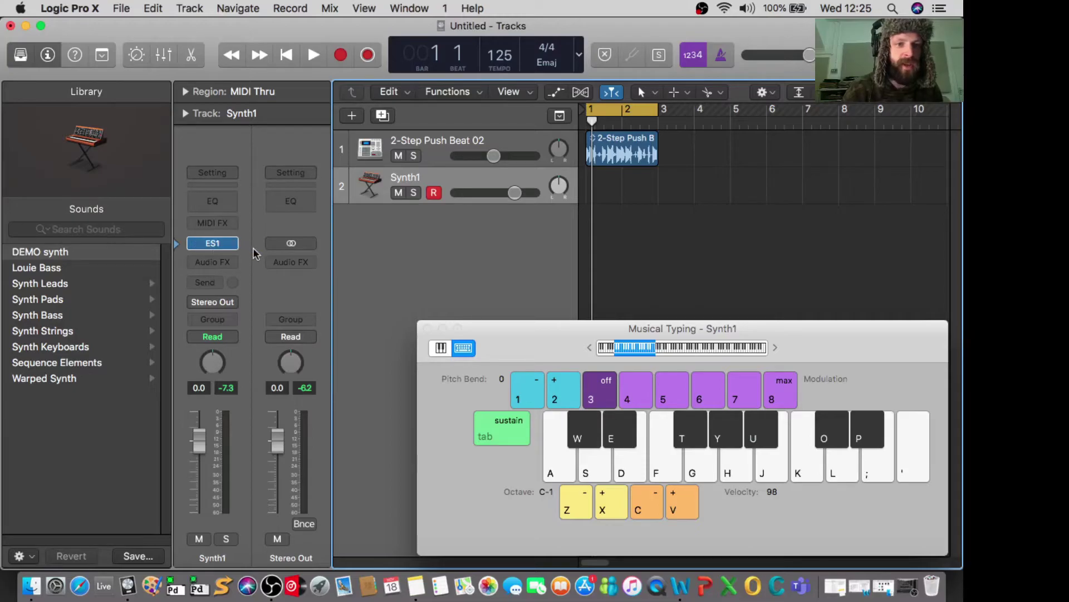
Replace ES1 on the Synth1 track with Alchemy and filter its presets to the Leads category
left_click(233, 244)
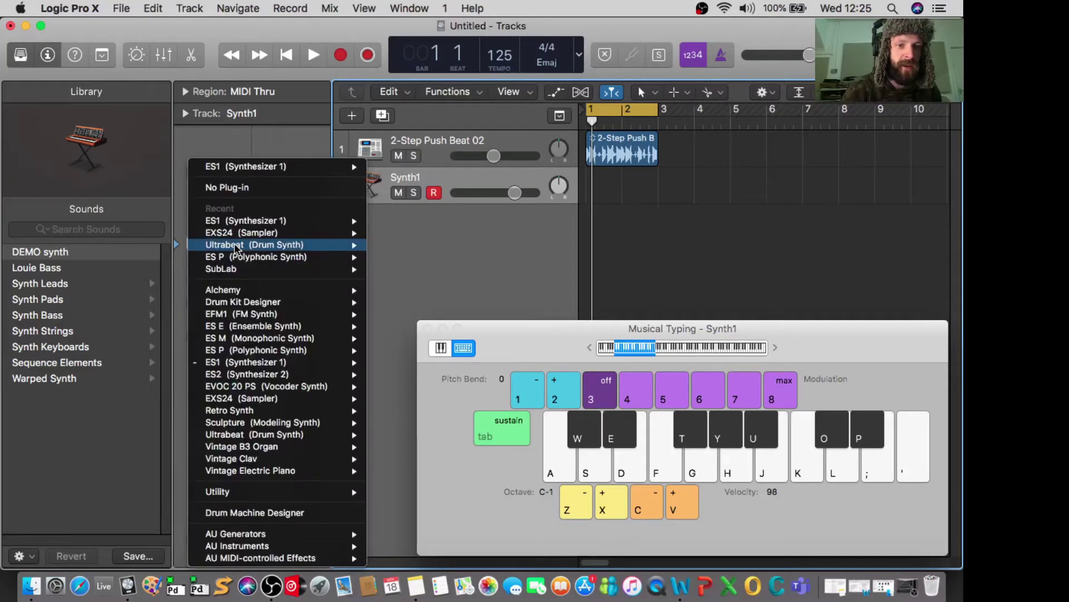
left_click(260, 292)
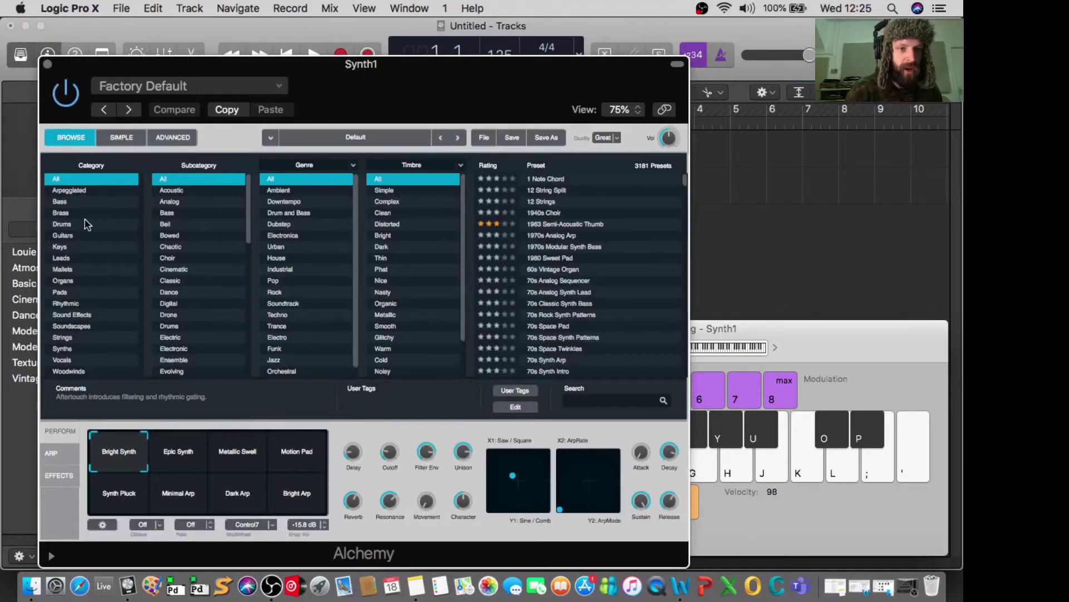
left_click(78, 257)
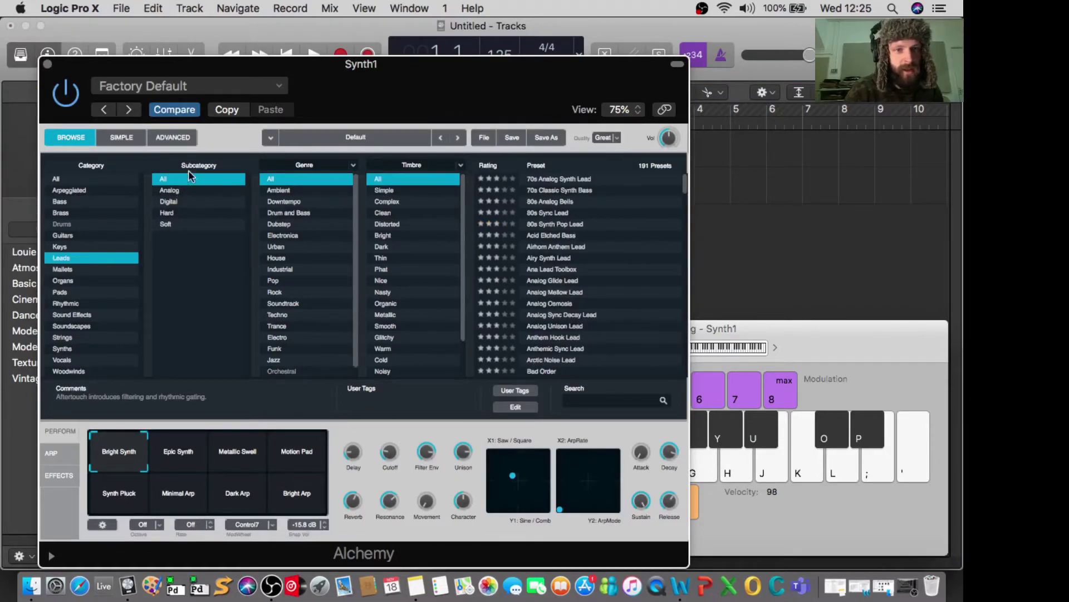
Try narrowing the Leads presets to Analog, Drum and Bass and Clean, and clear those three filters
left_click(171, 190)
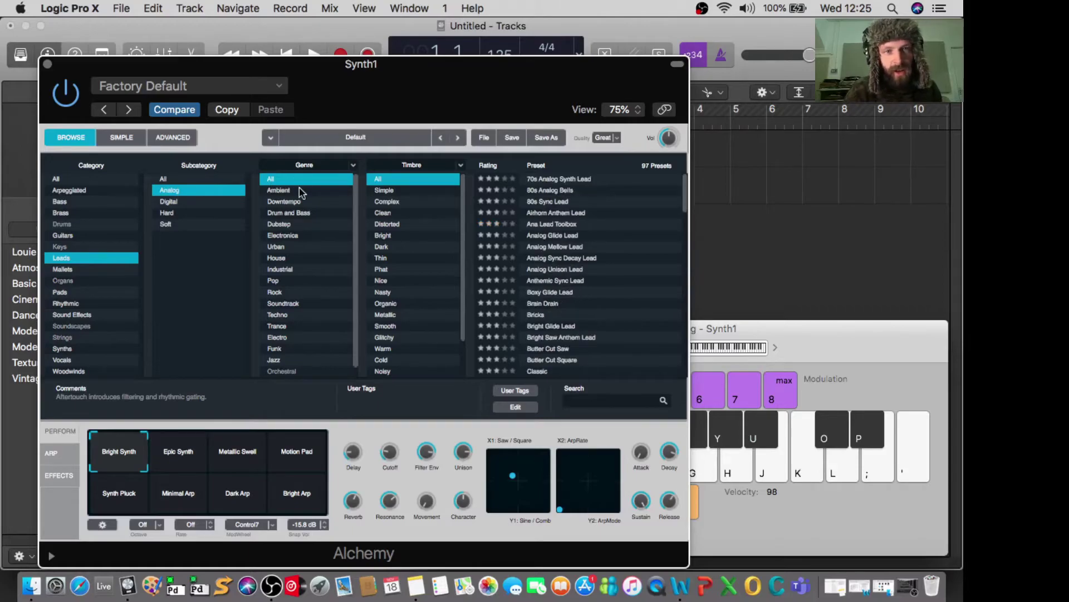
left_click(301, 214)
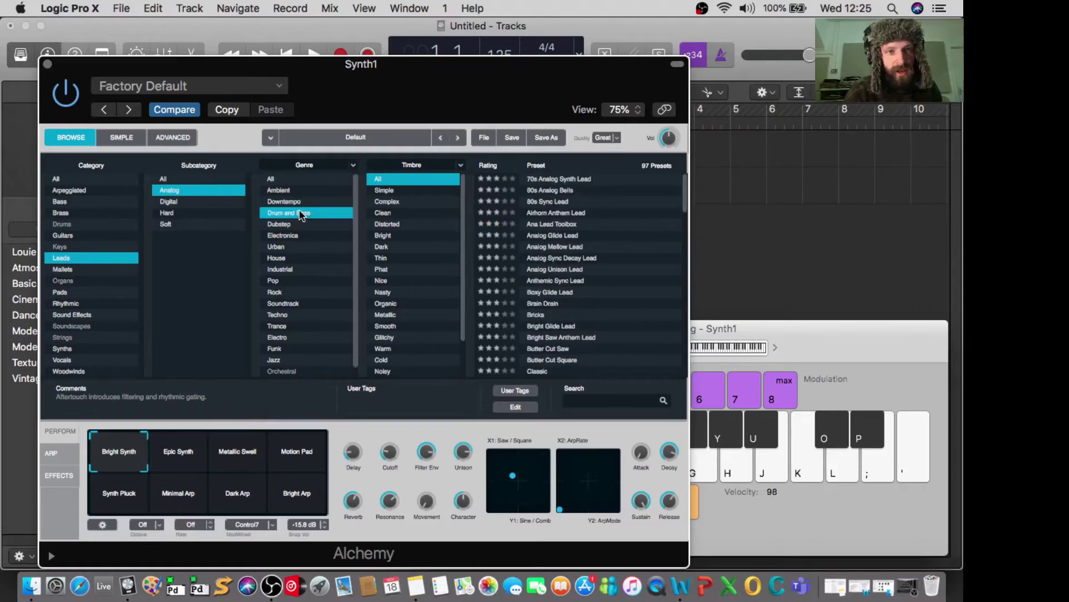
left_click(394, 212)
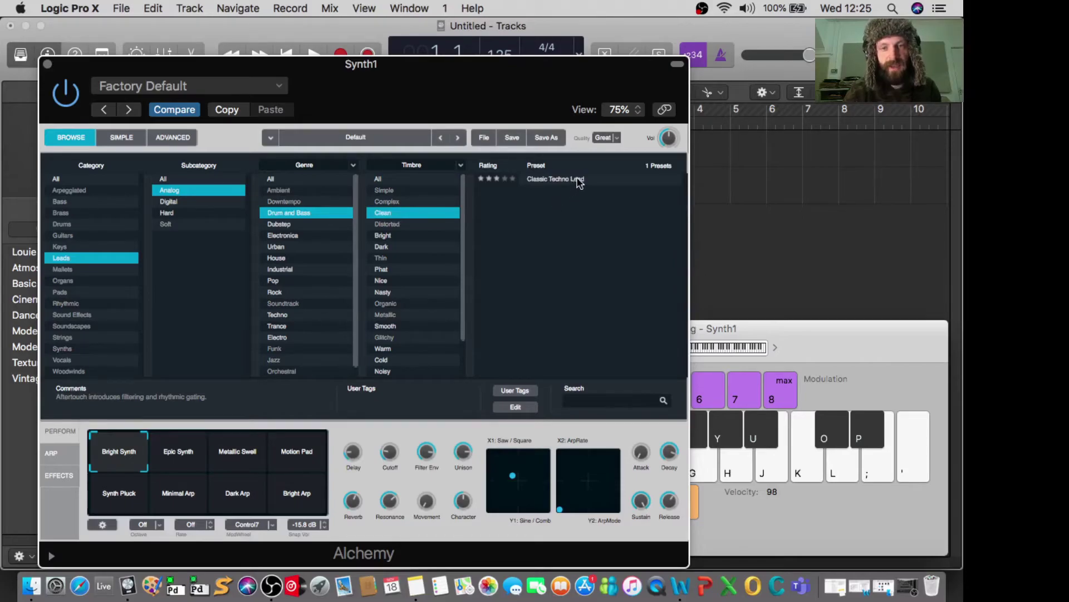
left_click(406, 215)
left_click(300, 215)
left_click(209, 190)
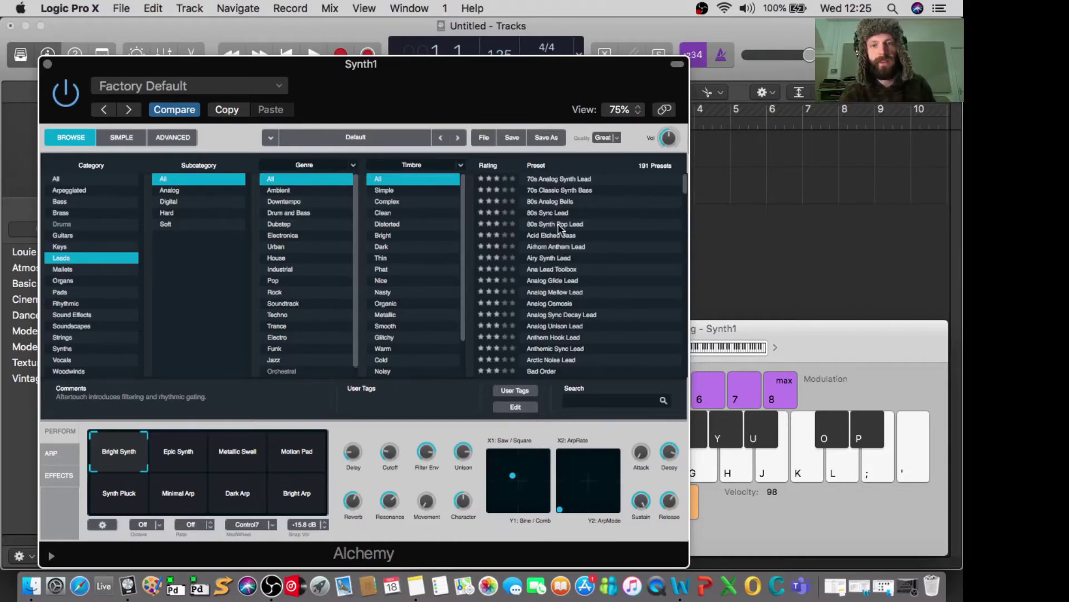
Load Alchemy's 80s Synth Pop Lead preset and audition it with high D, high C, A and G
left_click(566, 224)
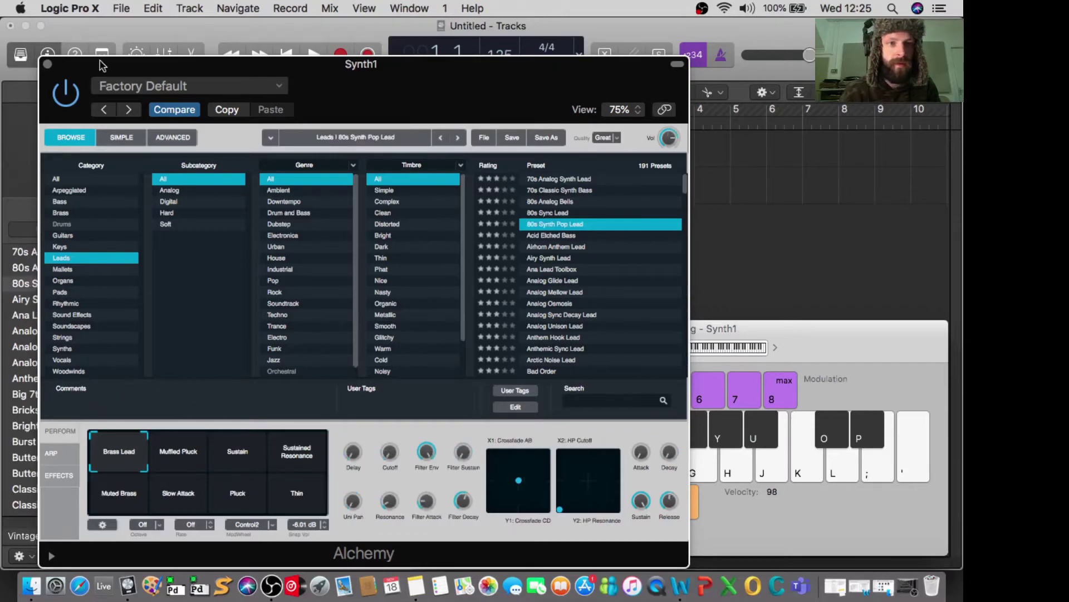
left_click(48, 64)
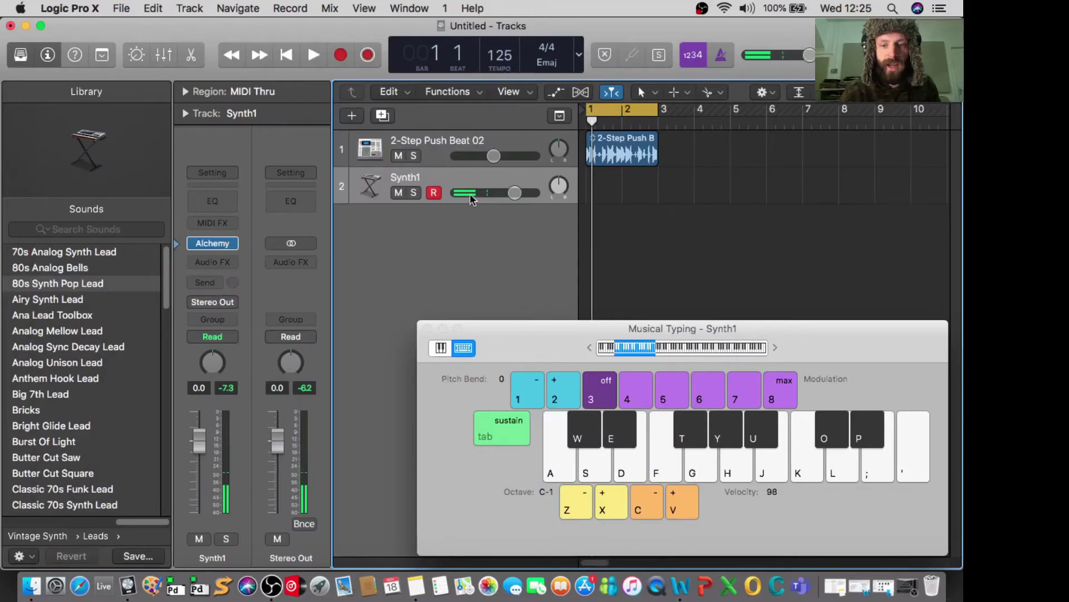
key("l")
key("k")
key("h")
key("g")
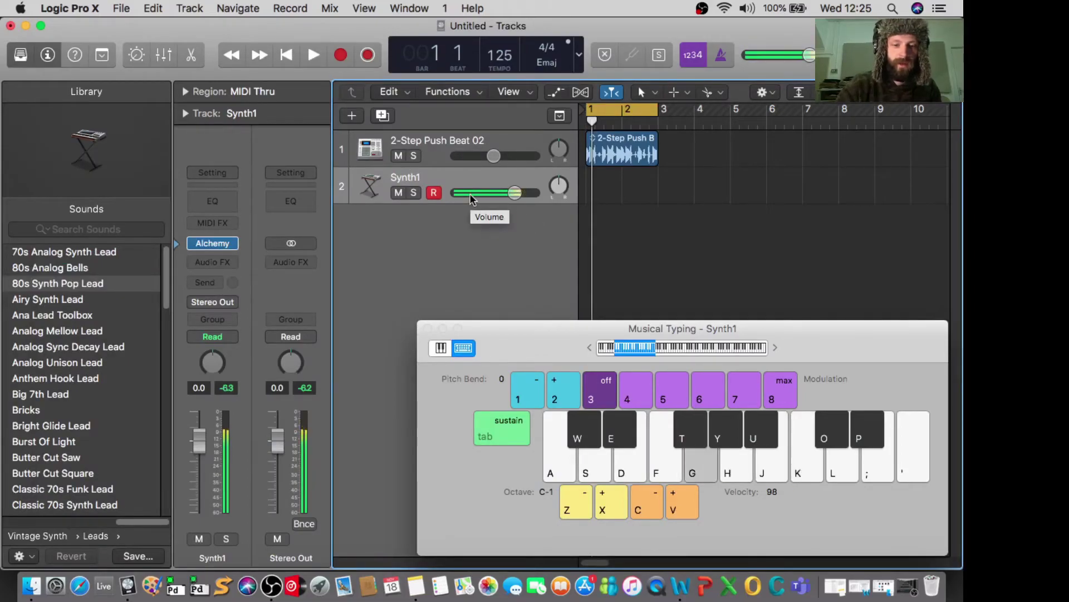
Raise the Musical Typing octave to C1 and audition the lead with high C, high D, B, A and E
key("x")
key("k")
key("x")
key("k")
key("l")
key("j")
key("h")
key("d")
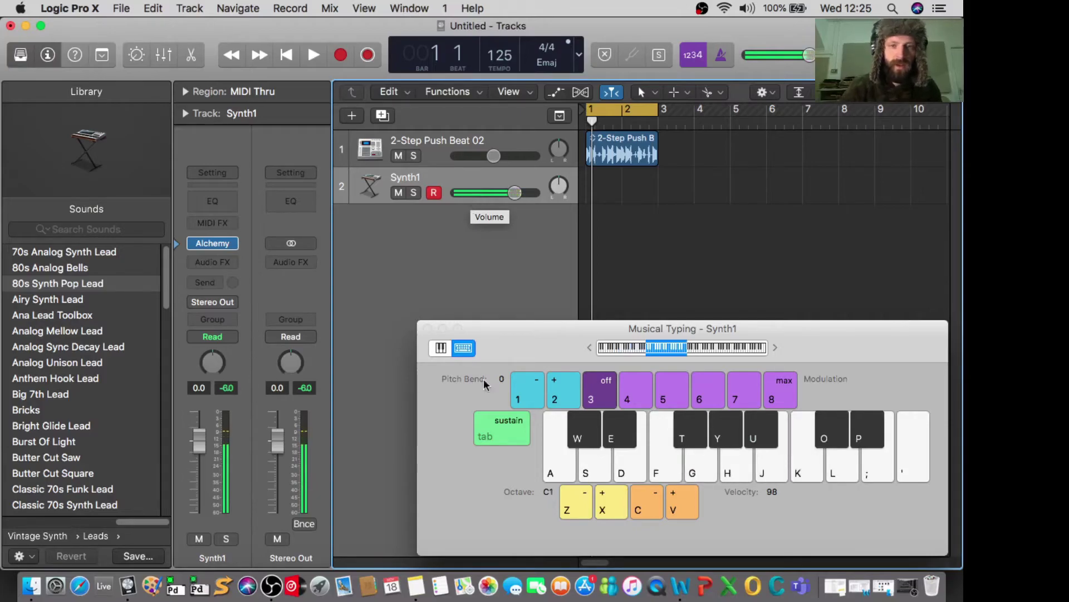
View the lead's Simple and Advanced controls in Alchemy and try the Cutoff of both filters
left_click(213, 243)
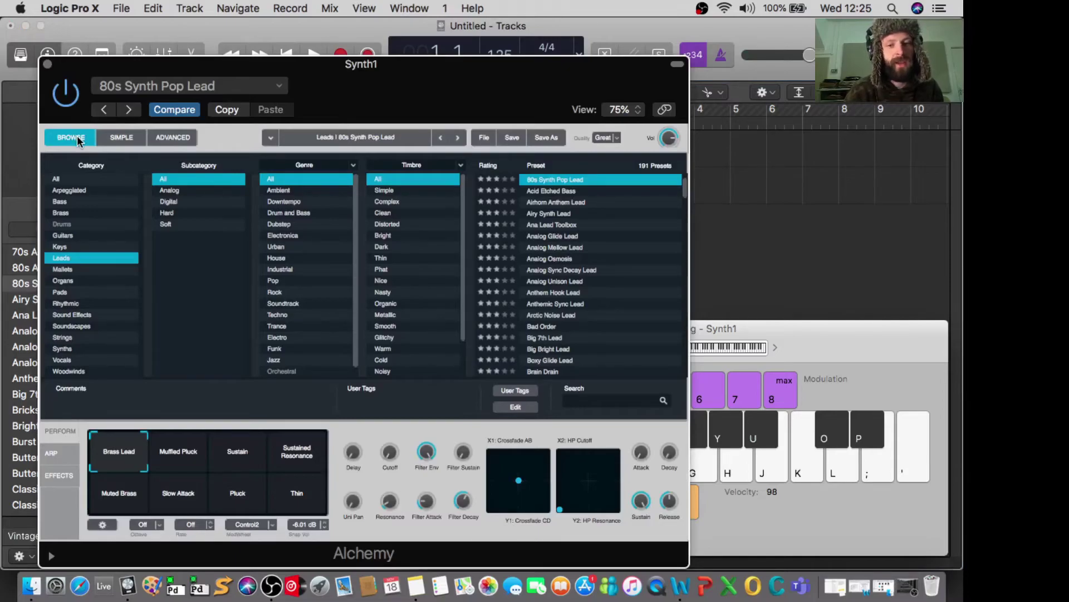
left_click(122, 138)
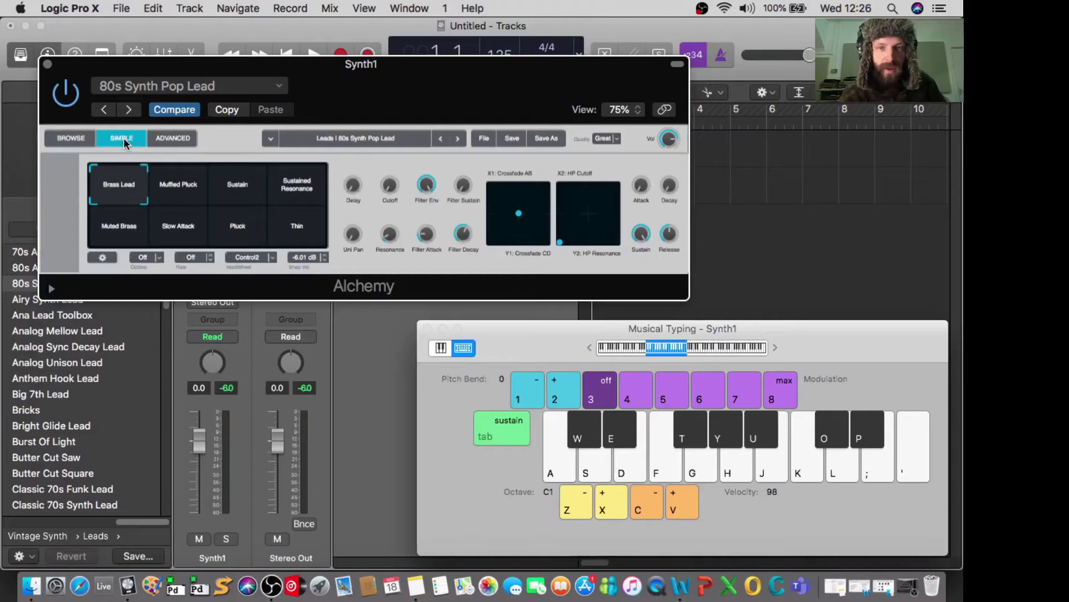
left_click(177, 139)
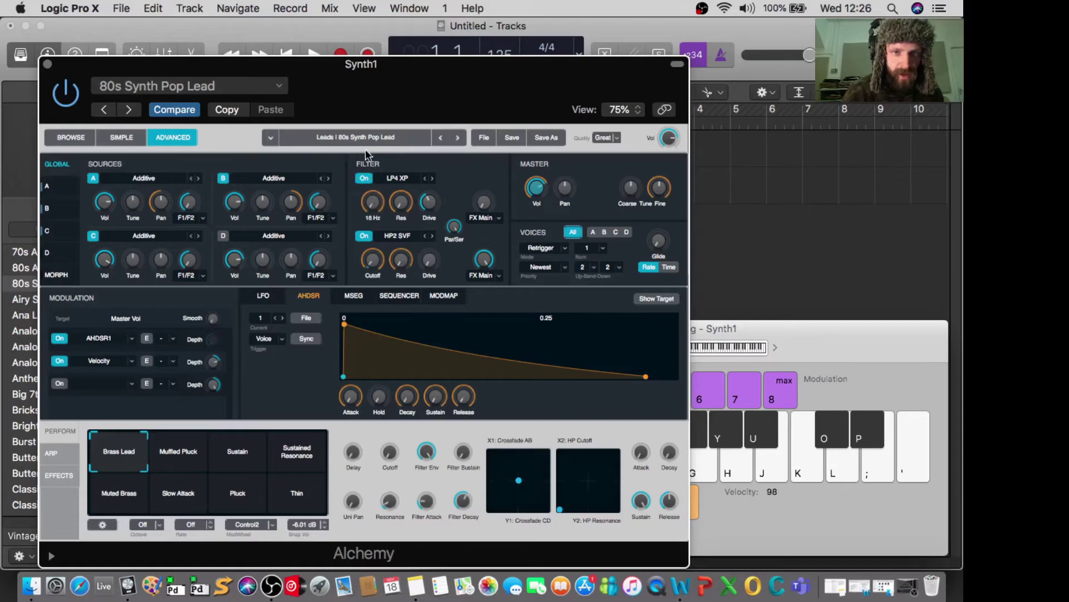
left_click_drag(378, 212, 376, 270)
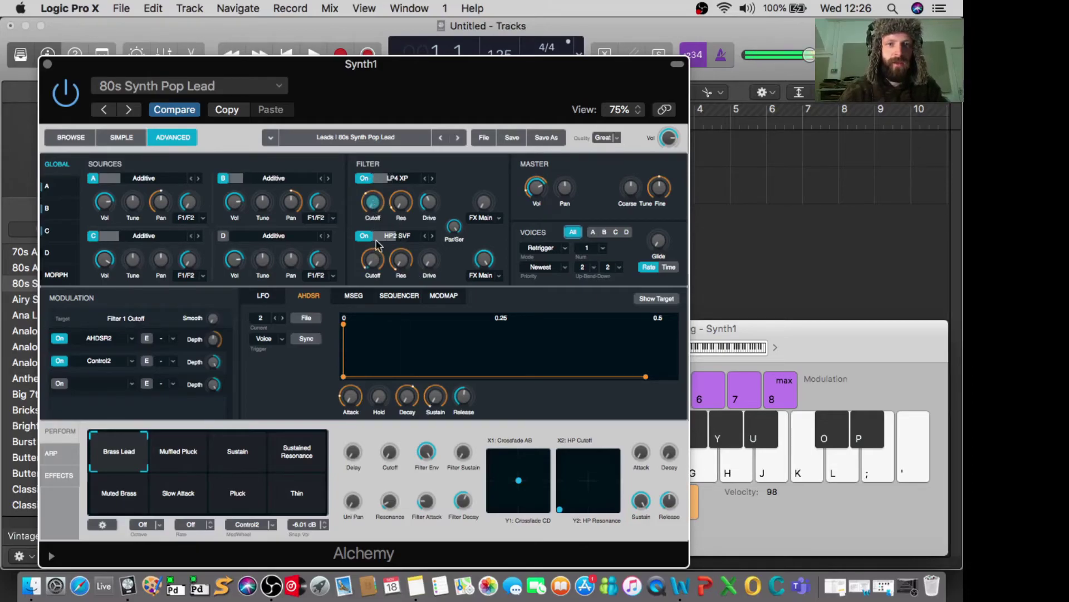
left_click(372, 260)
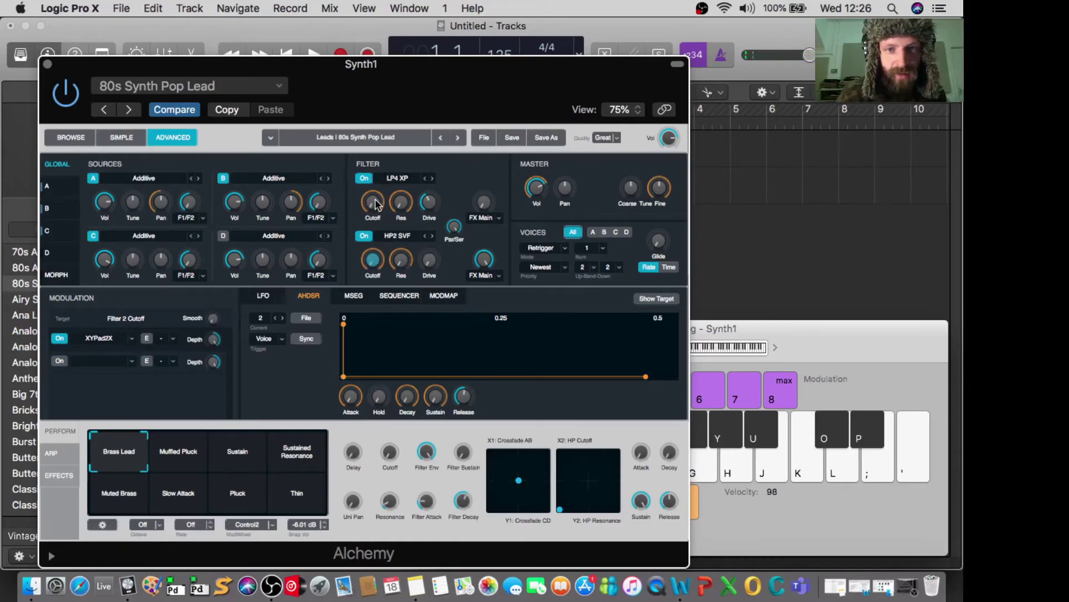
Change the first filter's type to HP2 SVF, sweep its Cutoff up to 20000 Hz, and bring it back to about three-quarters
left_click(413, 178)
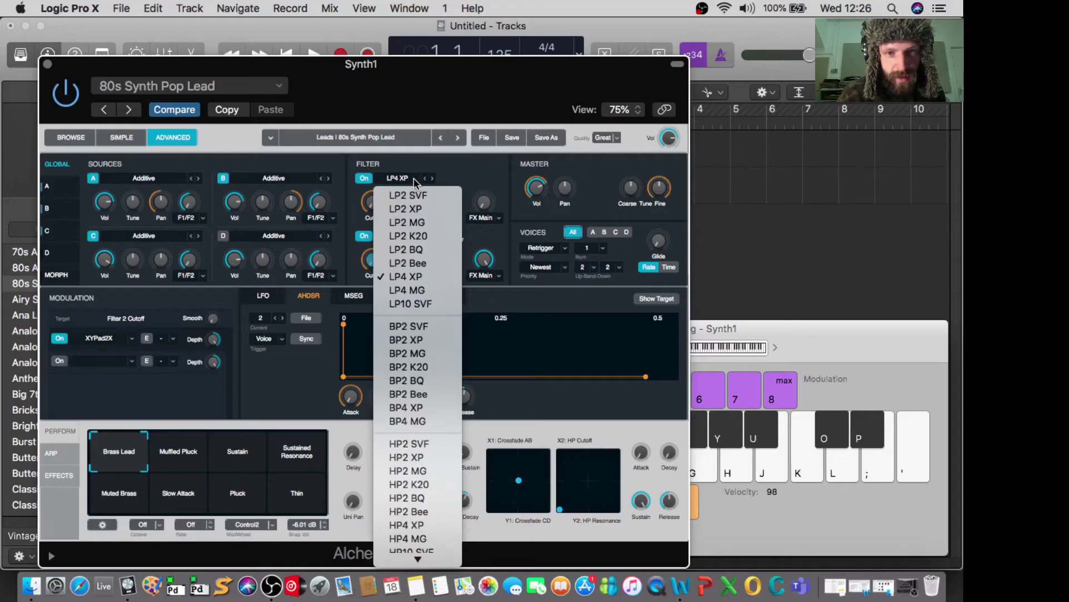
left_click(417, 448)
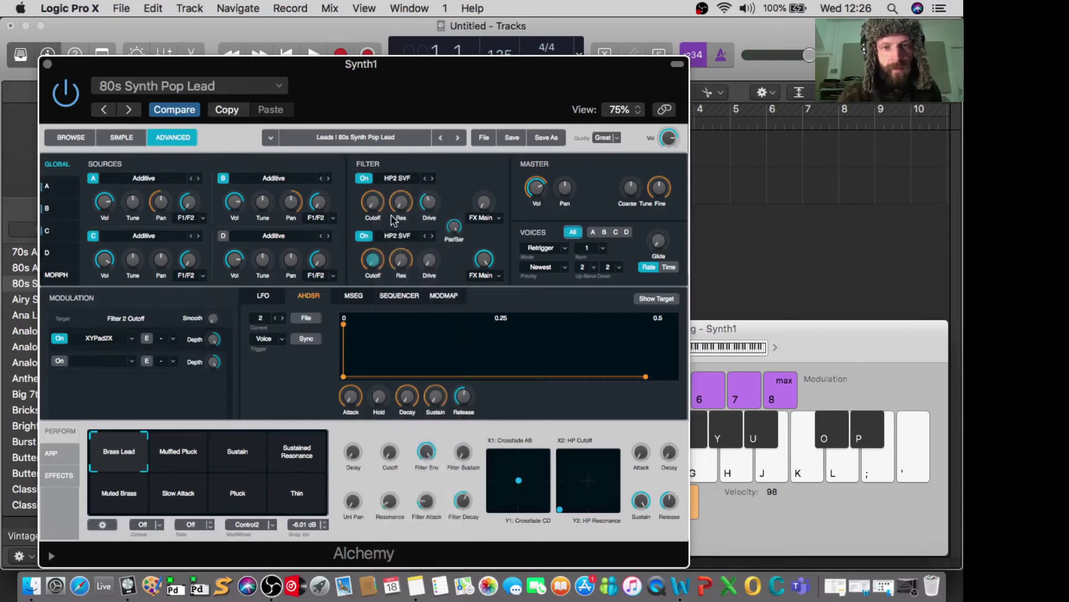
left_click(373, 201)
left_click_drag(369, 168, 363, 78)
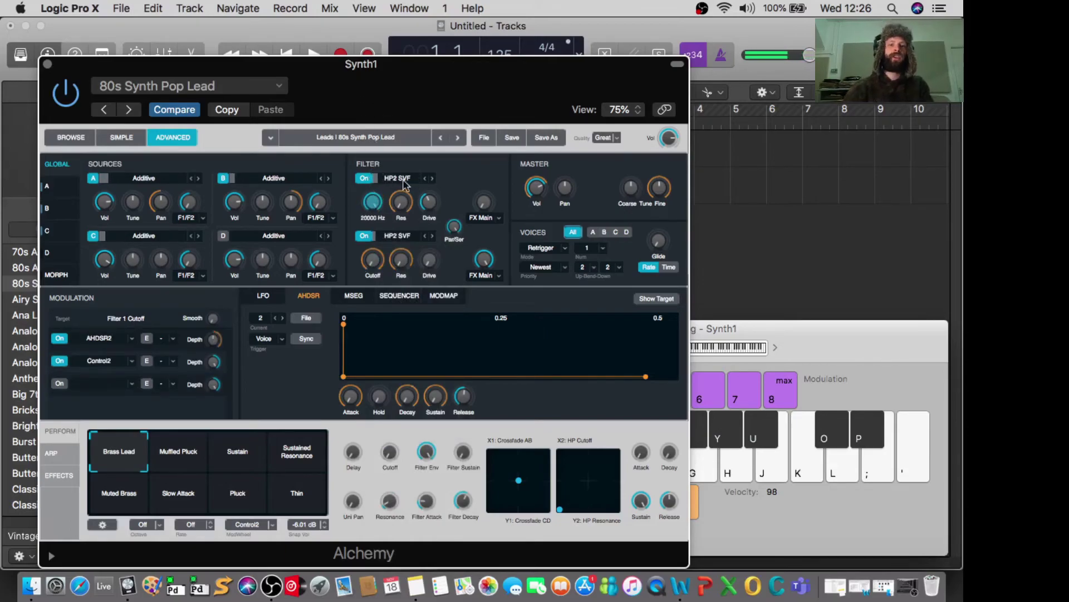
left_click_drag(372, 201, 371, 221)
left_click_drag(369, 224, 385, 276)
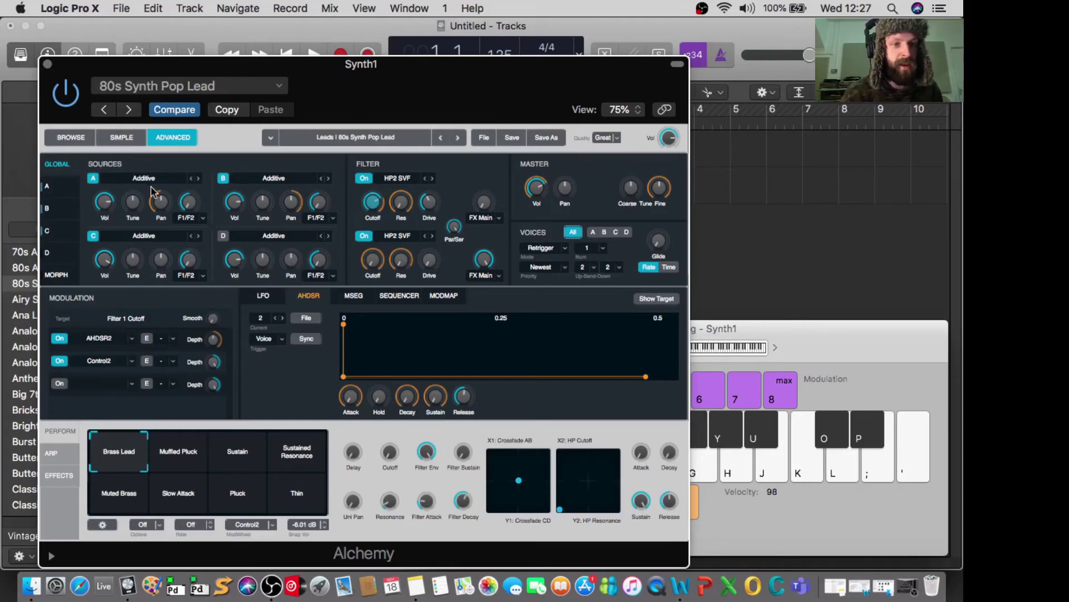
Tune source A to 21 semitones and source C to -19 semitones, and audition with A, high D and high C
left_click_drag(137, 208, 141, 186)
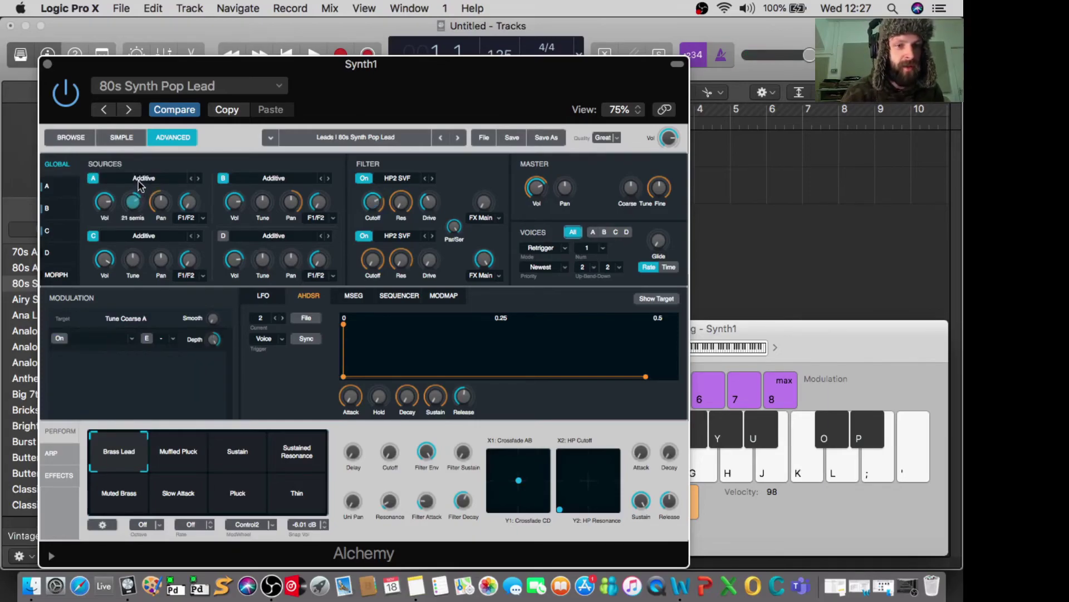
left_click_drag(137, 260, 135, 281)
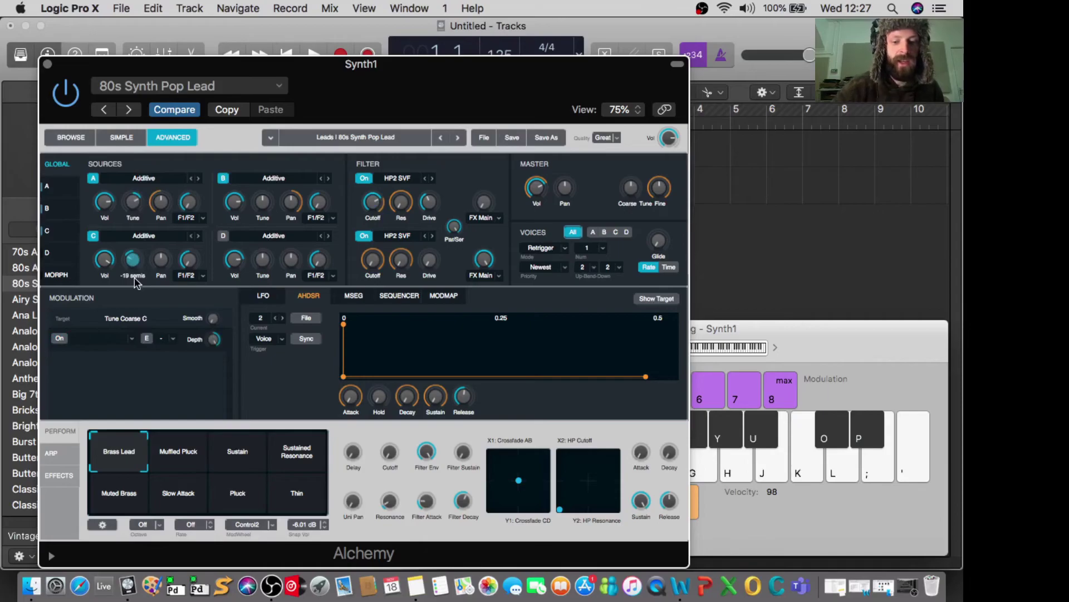
key("h")
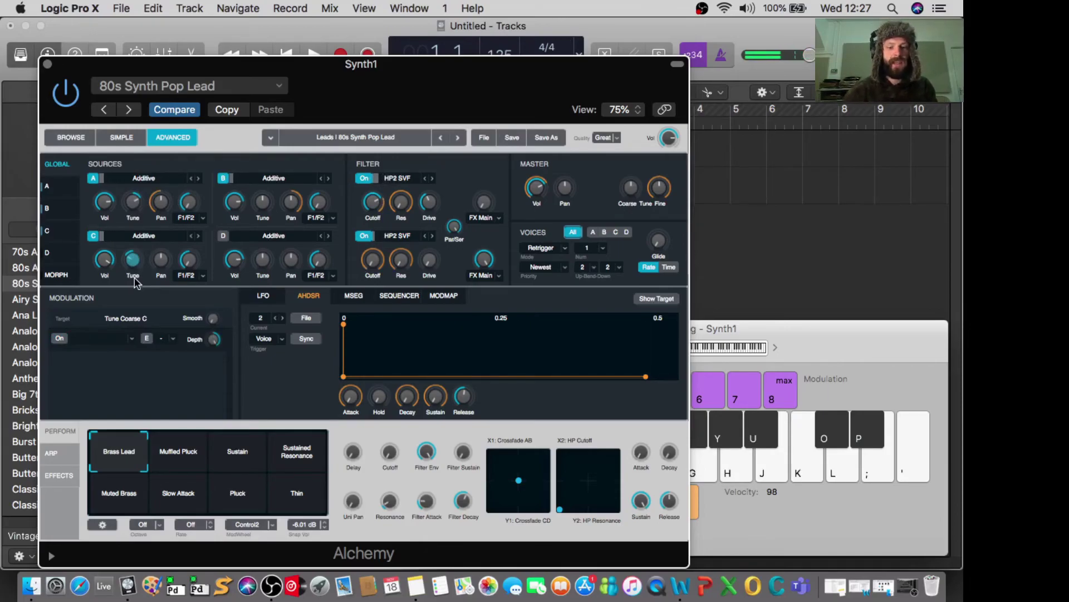
key("l")
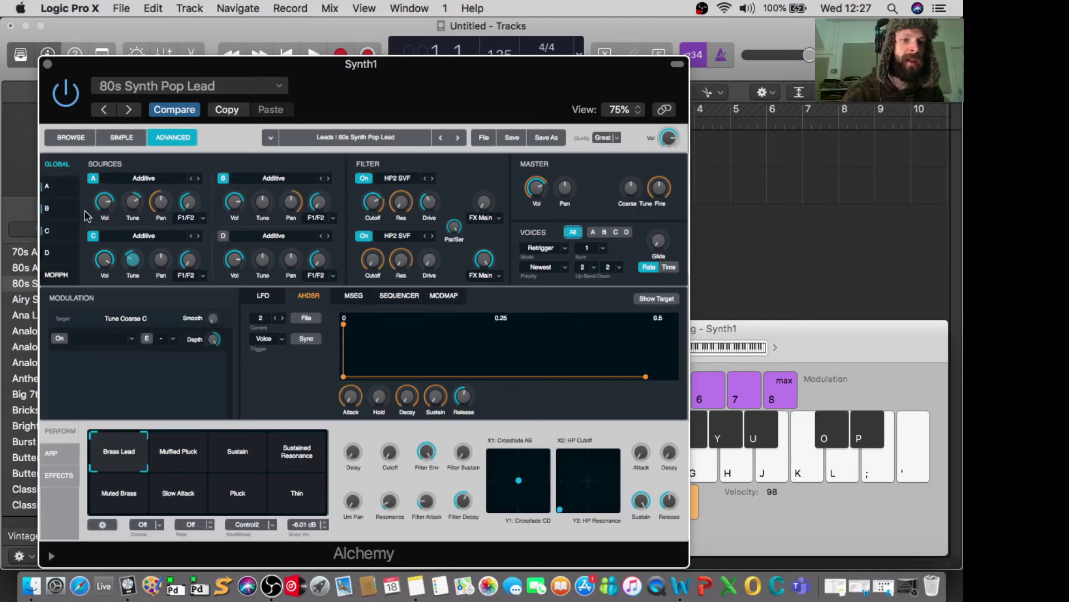
key("k")
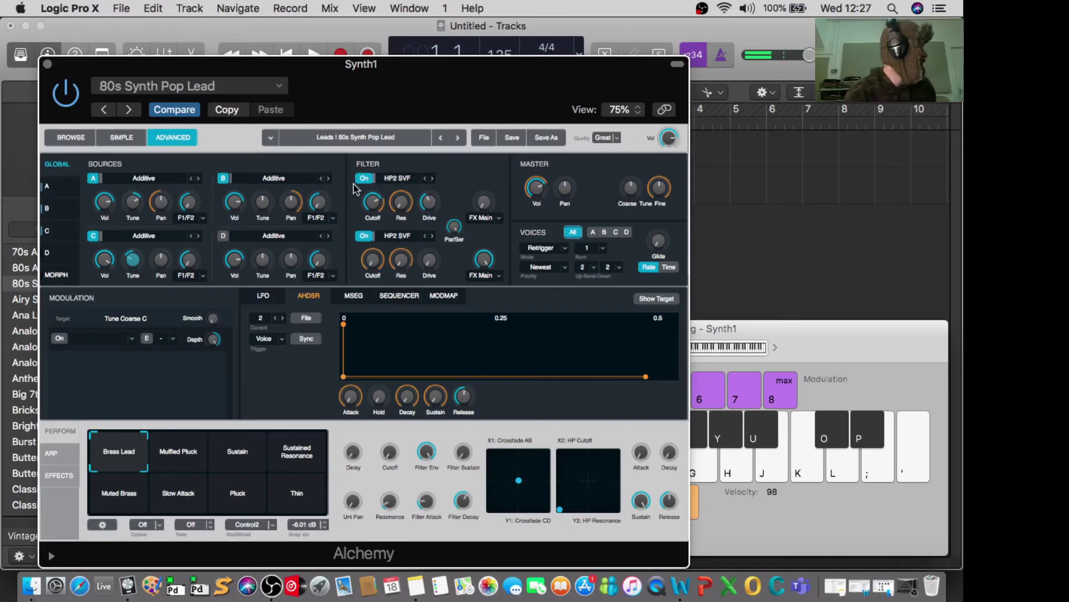
Save the edited Alchemy sound as the preset DEMO 2 and close the instrument window
left_click(282, 89)
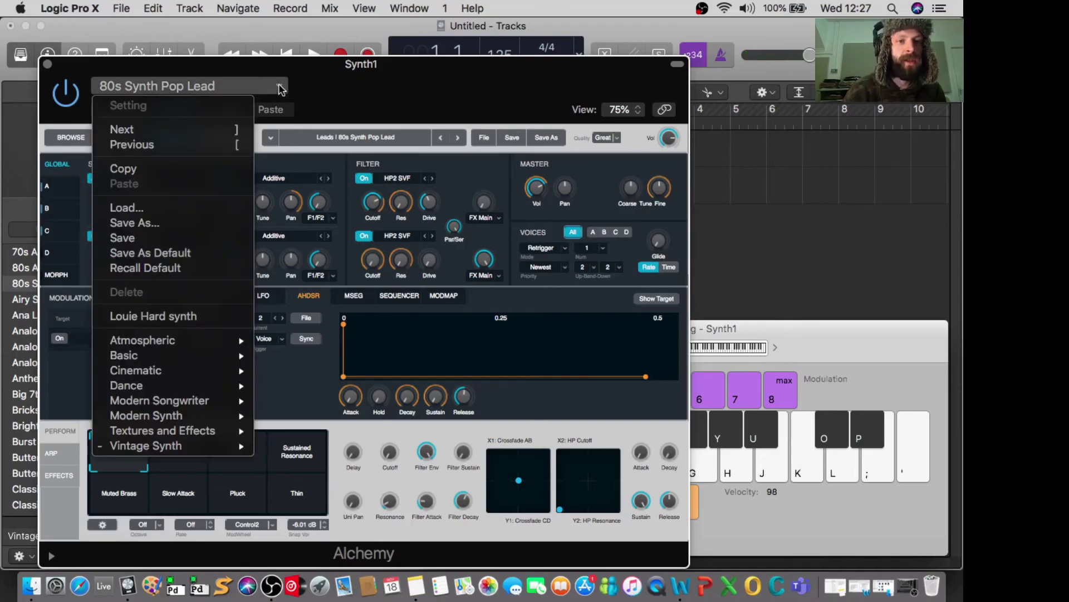
left_click(146, 224)
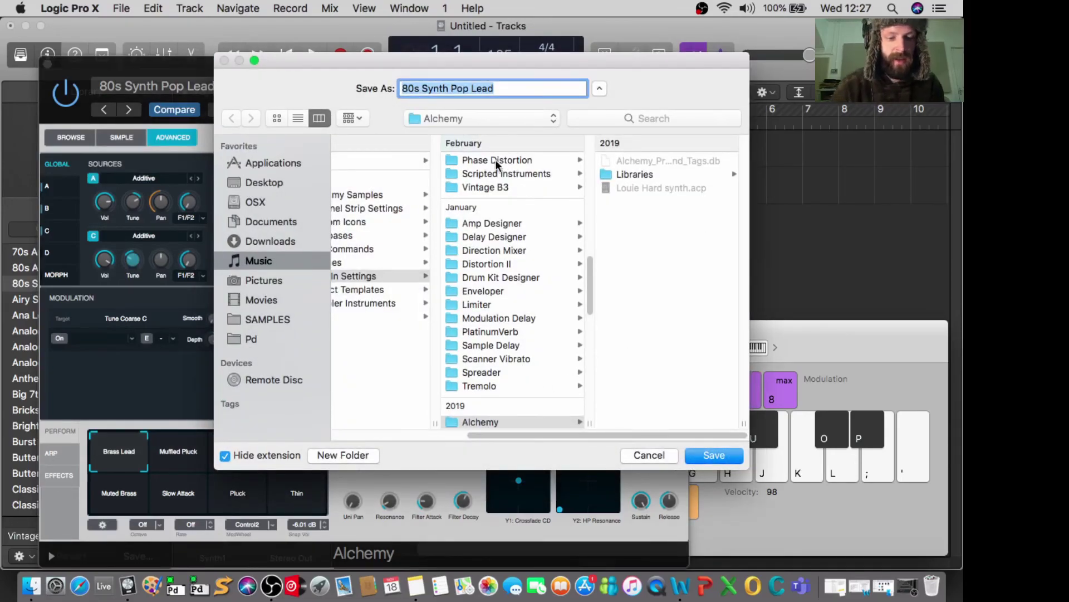
type("DEMO 2")
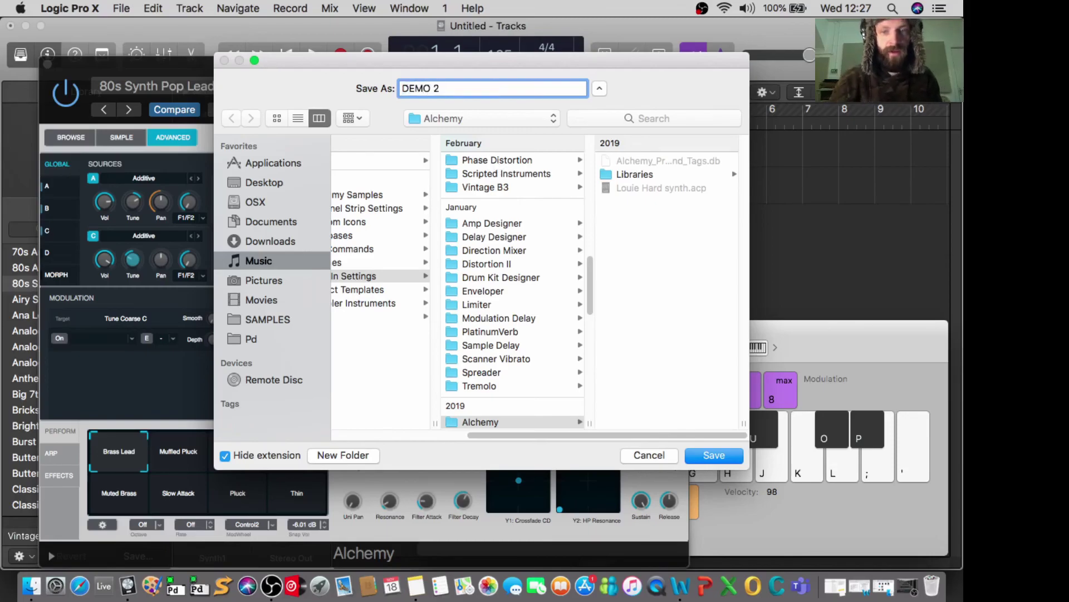
key("Return")
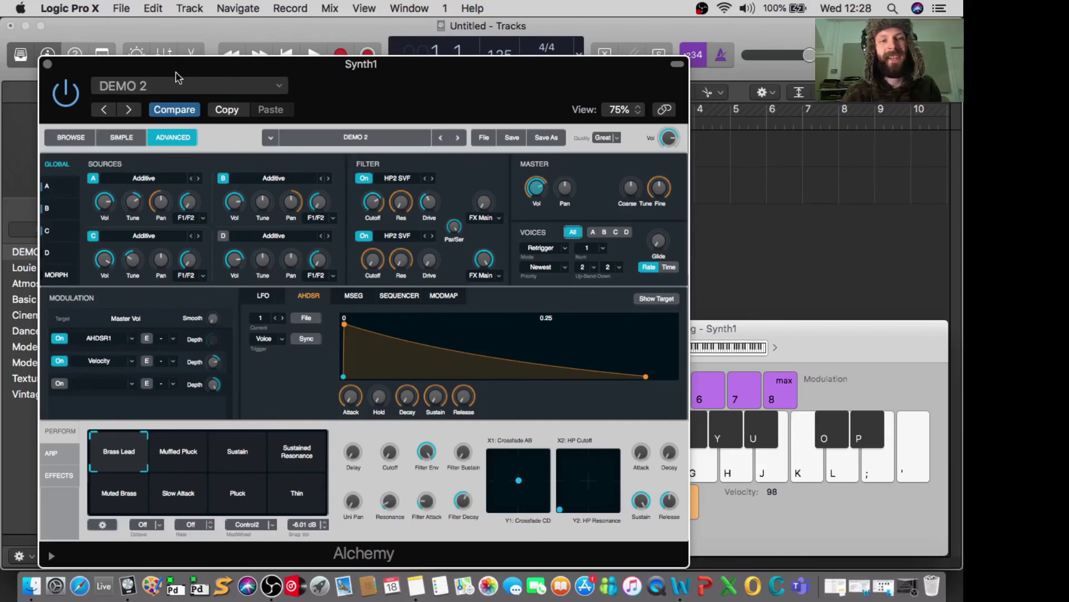
left_click(49, 65)
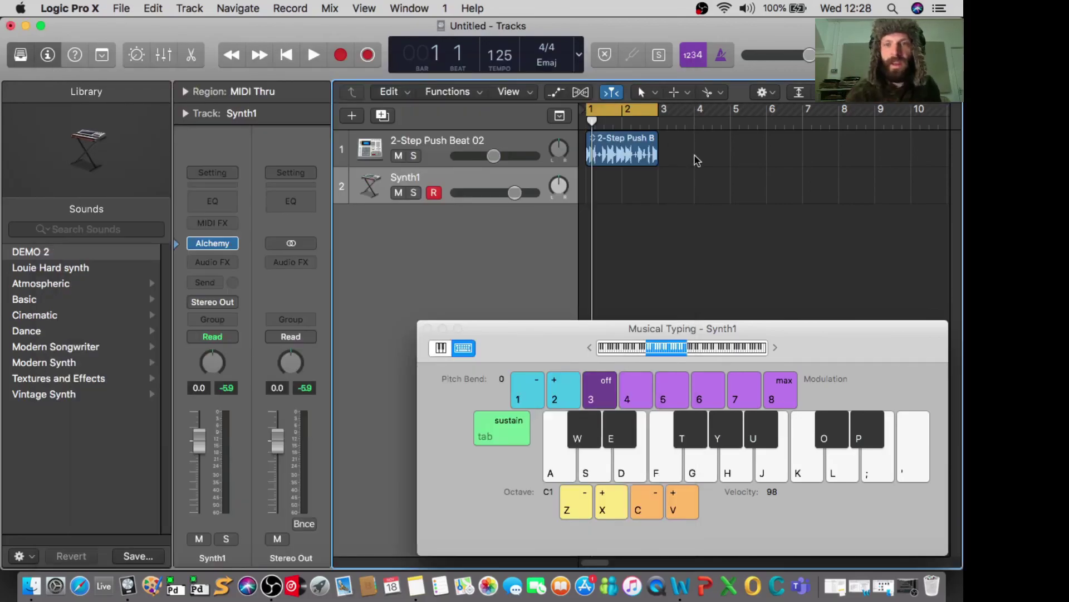